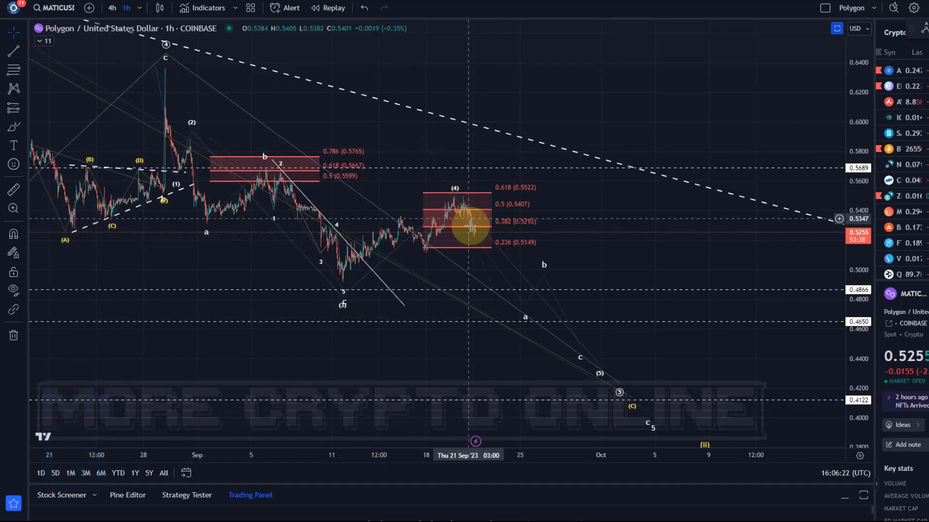
Stretch and pan the 1h chart so the whole wave count up to (3) is visible
left_click_drag(856, 312, 846, 137)
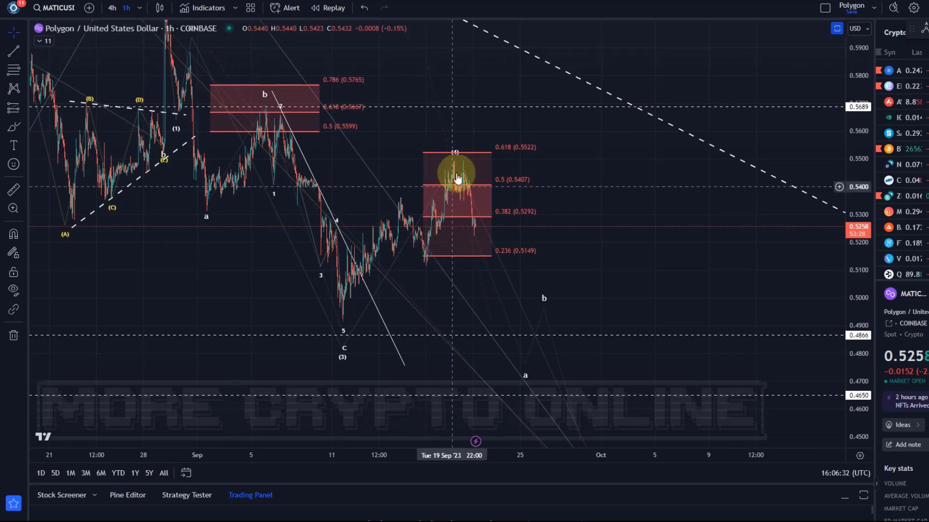
left_click_drag(575, 231, 532, 49)
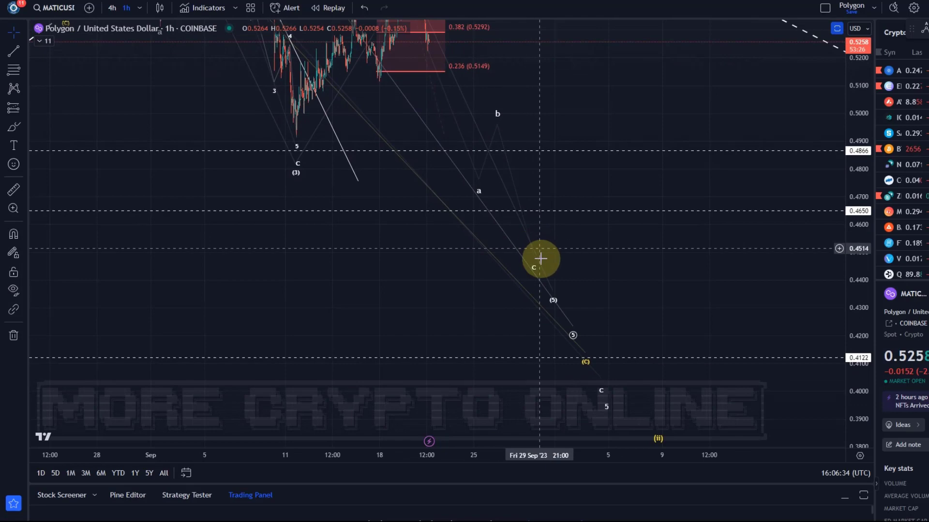
scroll(877, 180, "down", 5)
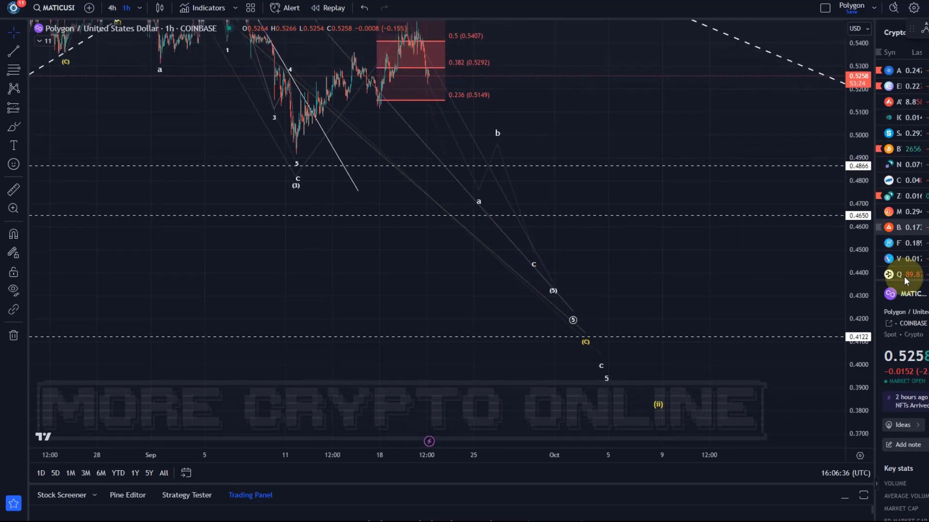
left_click_drag(700, 189, 669, 264)
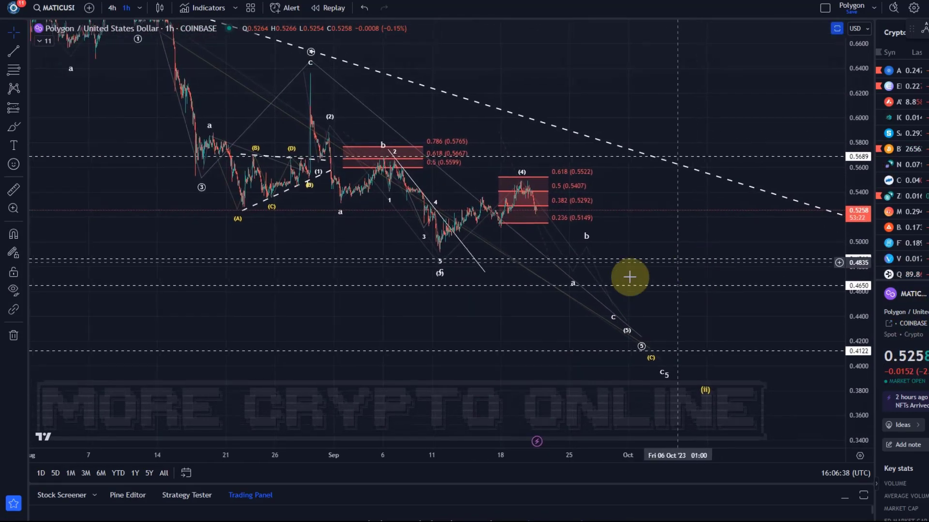
left_click(439, 273)
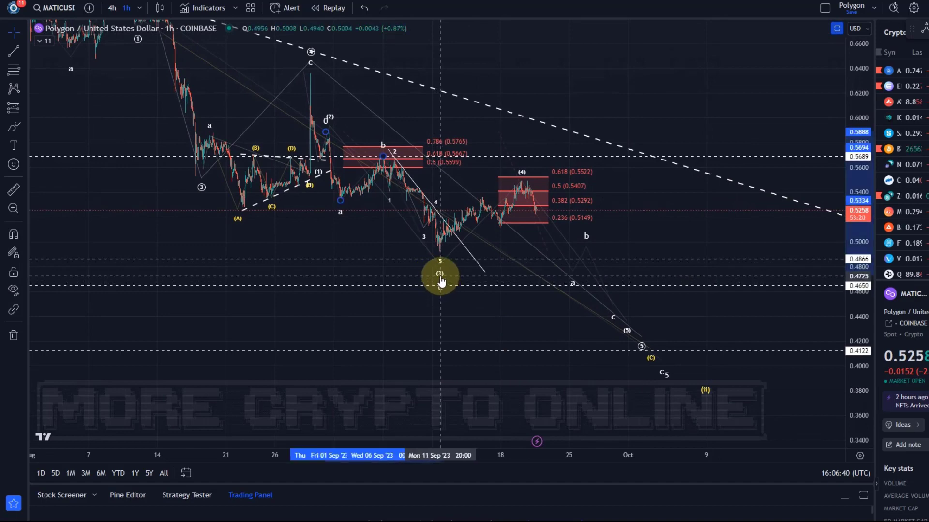
left_click_drag(861, 228, 822, 271)
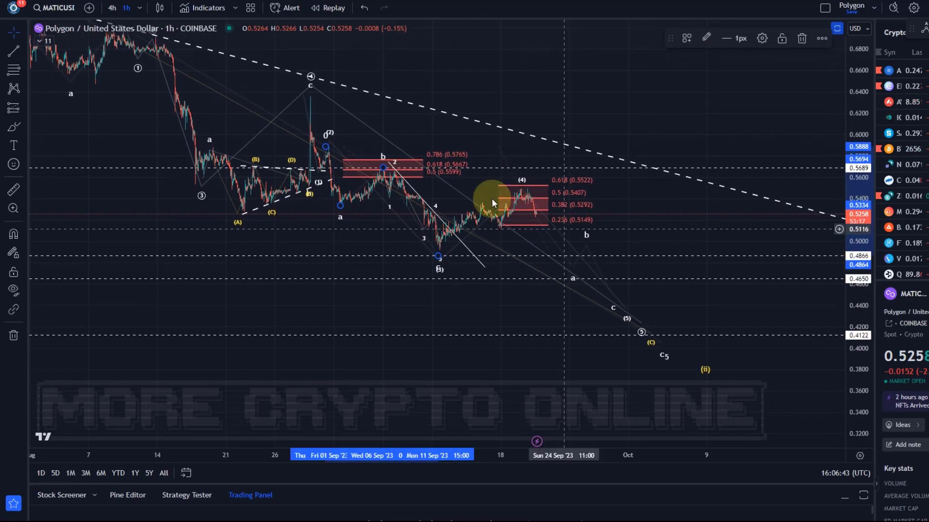
Brush-sketch a red projected path down from the spike top, then undo the sketches
left_click(14, 126)
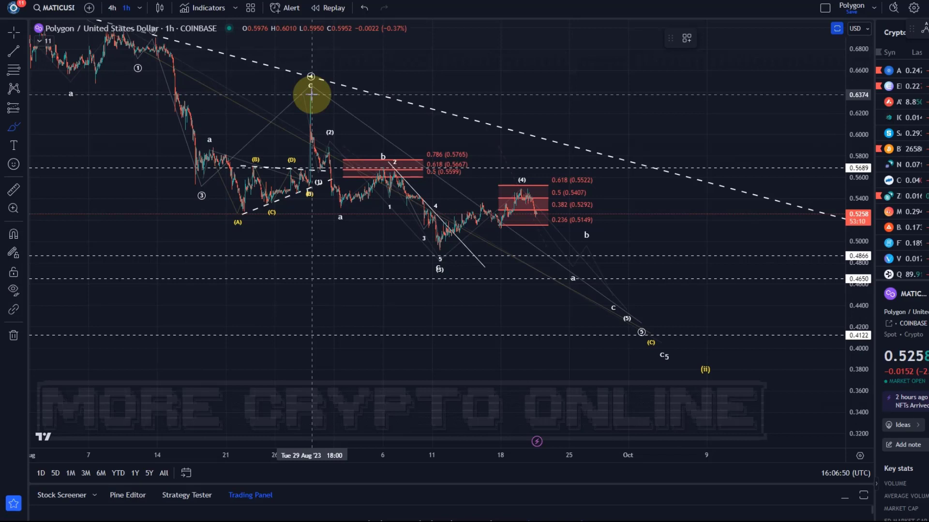
left_click_drag(311, 98, 328, 181)
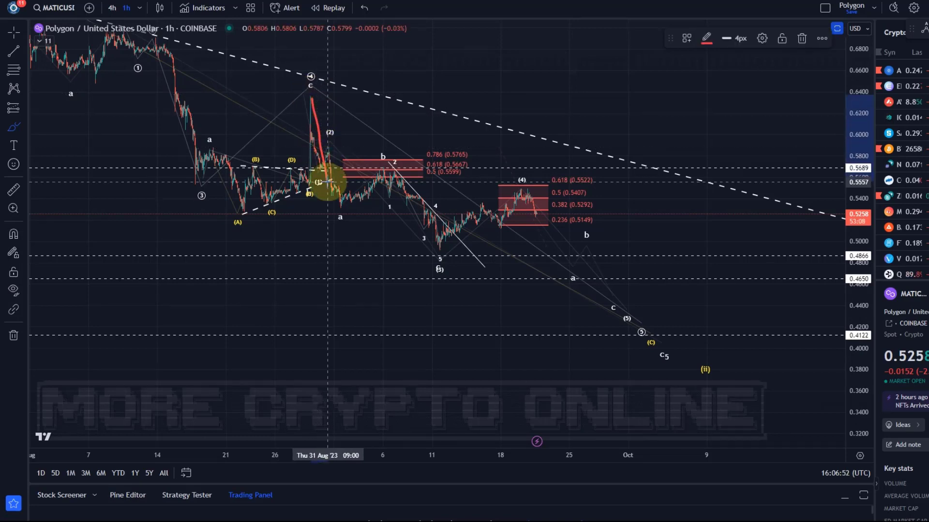
mouse_move(332, 141)
left_mouse_down()
mouse_move(406, 207)
mouse_move(436, 248)
mouse_move(460, 245)
mouse_move(520, 186)
mouse_move(585, 233)
mouse_move(641, 319)
left_mouse_up()
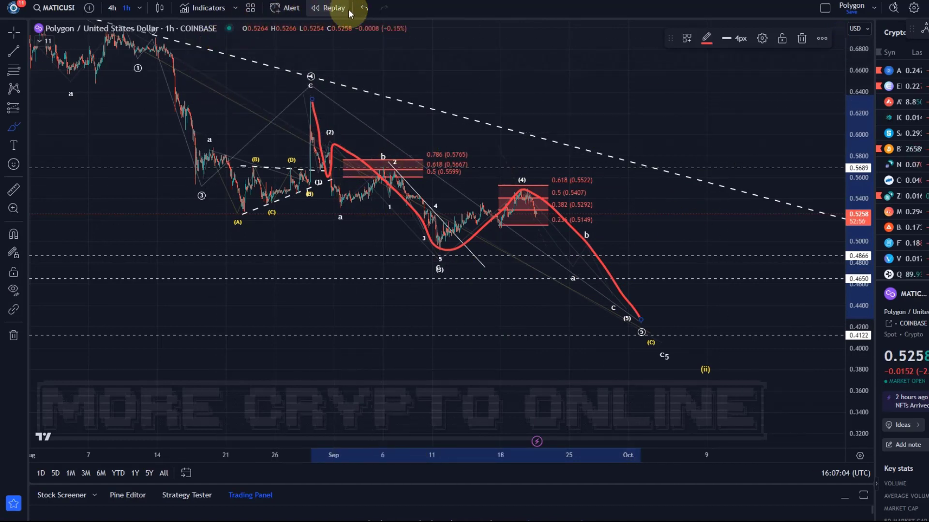
left_click(364, 8)
mouse_move(310, 87)
left_mouse_down()
mouse_move(341, 225)
mouse_move(387, 157)
mouse_move(559, 207)
mouse_move(595, 292)
mouse_move(627, 320)
left_mouse_up()
mouse_move(382, 162)
left_mouse_down()
mouse_move(425, 263)
mouse_move(508, 190)
mouse_move(543, 210)
mouse_move(605, 301)
mouse_move(706, 344)
left_mouse_up()
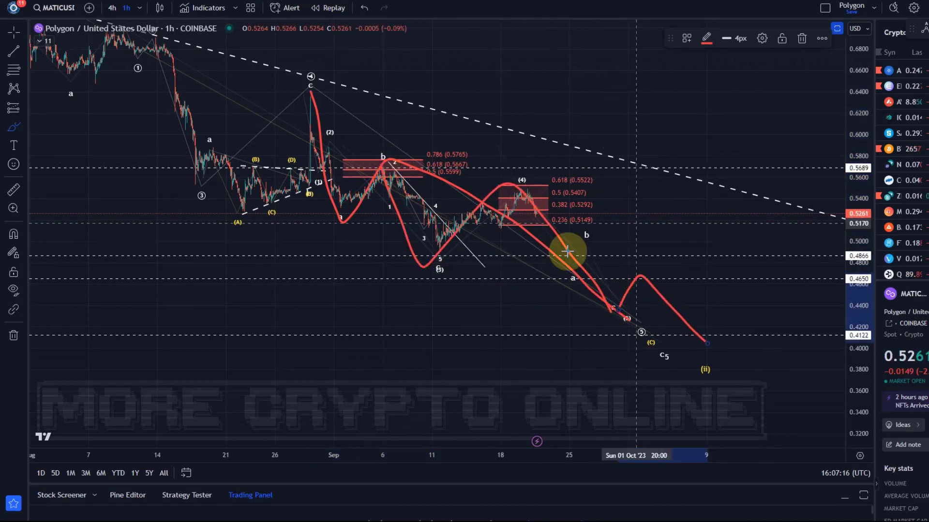
left_click(363, 10)
left_click(363, 10)
left_click(363, 10)
left_click(363, 9)
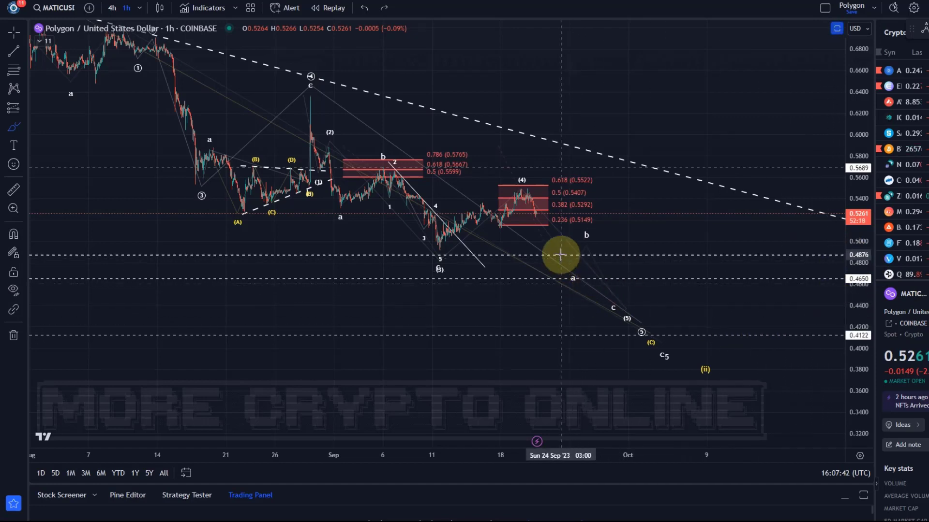
Draw a short red line right of the (4) box and stretch the chart around it
scroll(526, 228, "up", 3)
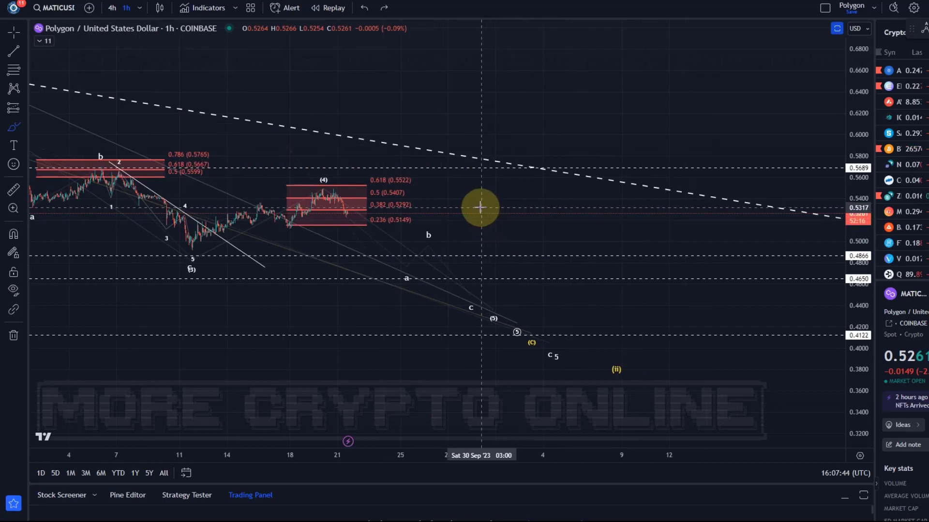
left_click_drag(481, 208, 529, 218)
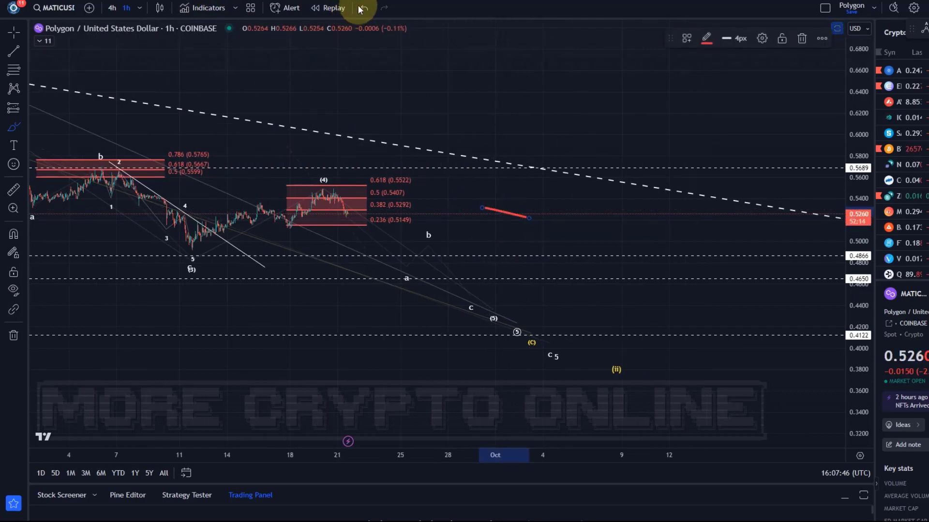
left_click_drag(853, 283, 601, 231)
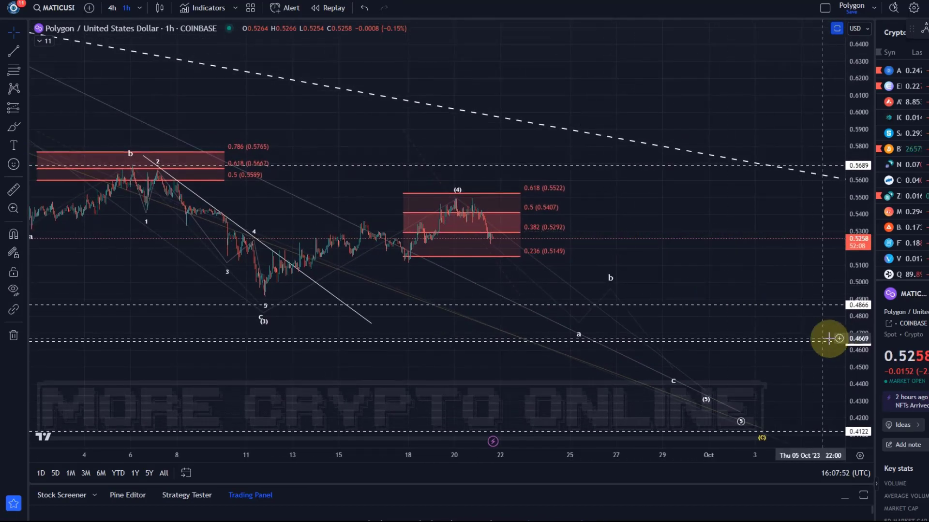
left_click_drag(851, 342, 535, 162)
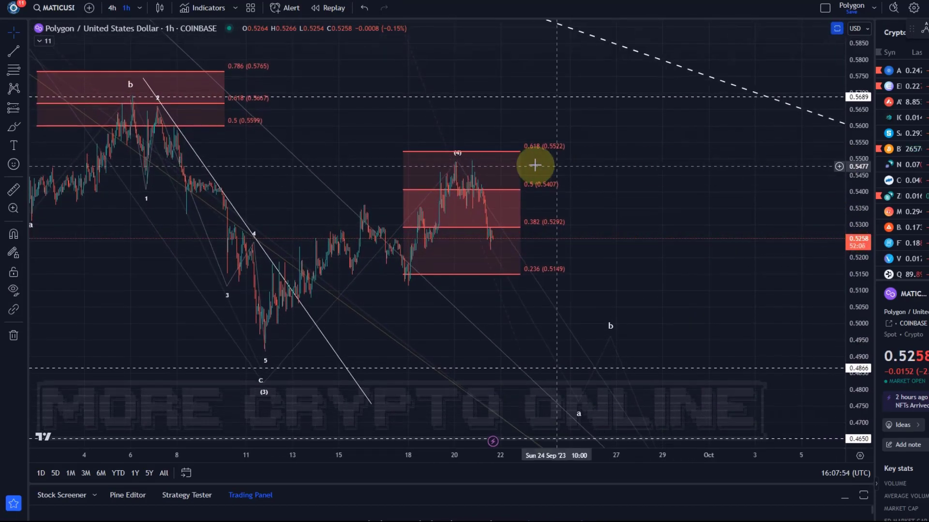
left_click(454, 167)
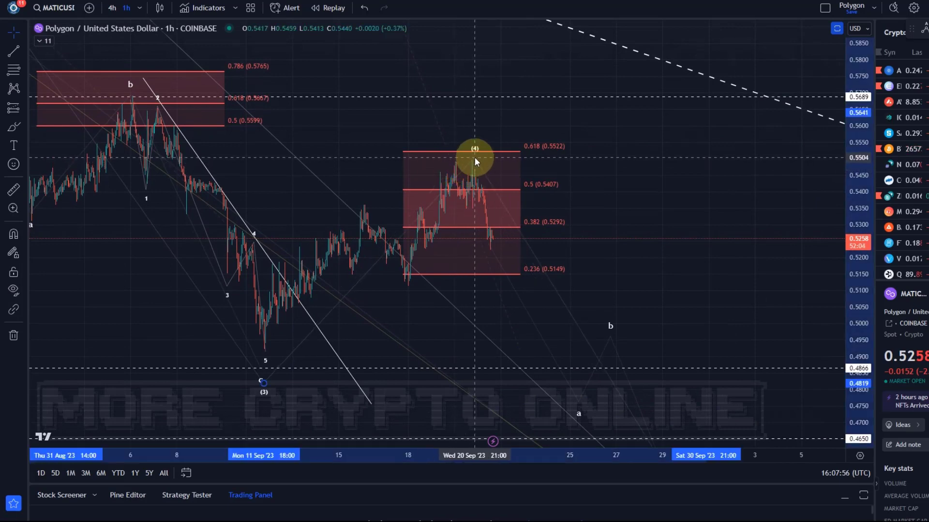
scroll(512, 220, "up", 1)
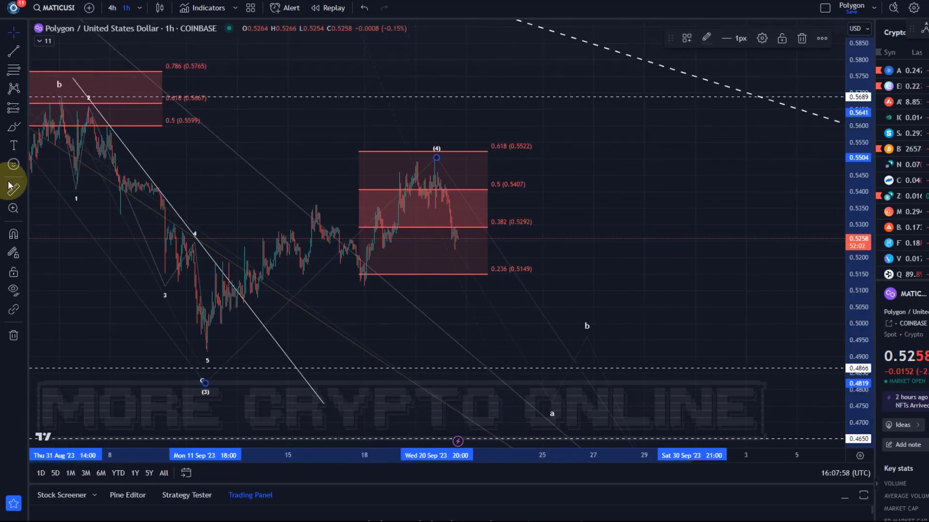
left_click_drag(355, 311, 400, 301)
Draw an Elliott a-b-c wave from the (3) low to the peak inside the box, labelled (4)
left_click(24, 92)
left_click(104, 263)
left_click(253, 334)
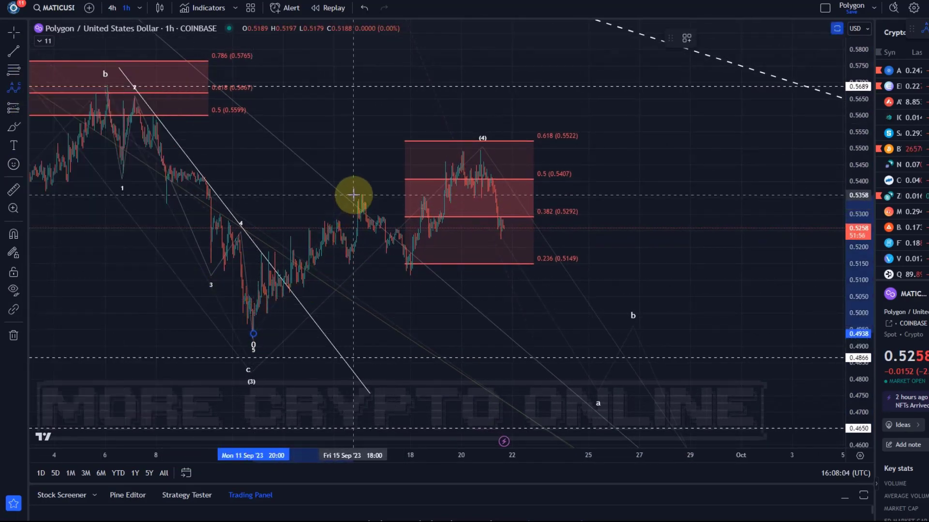
left_click(354, 194)
left_click(407, 279)
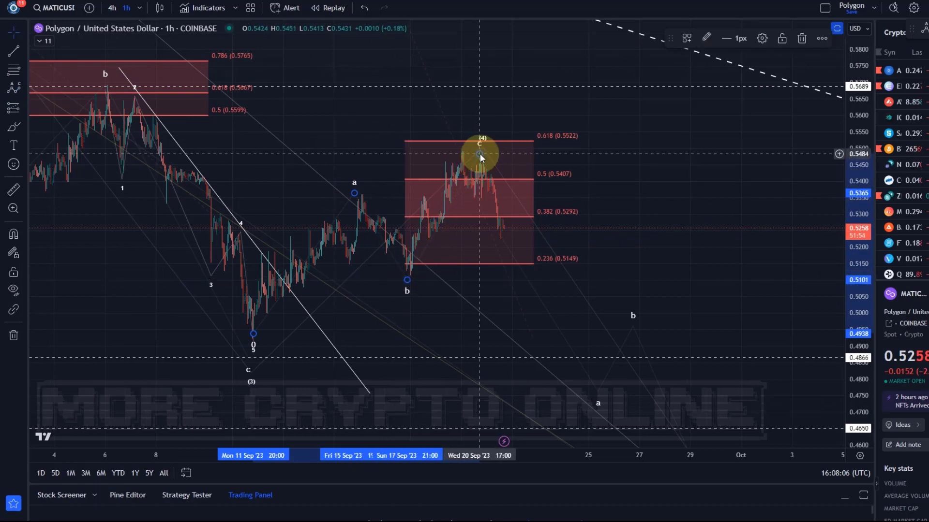
left_click(480, 155)
left_click_drag(485, 139, 479, 134)
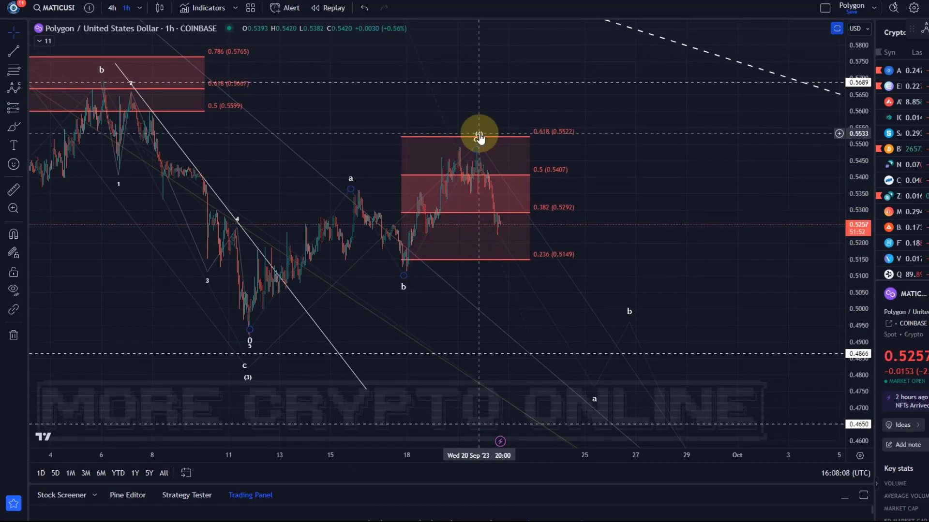
left_click(479, 128)
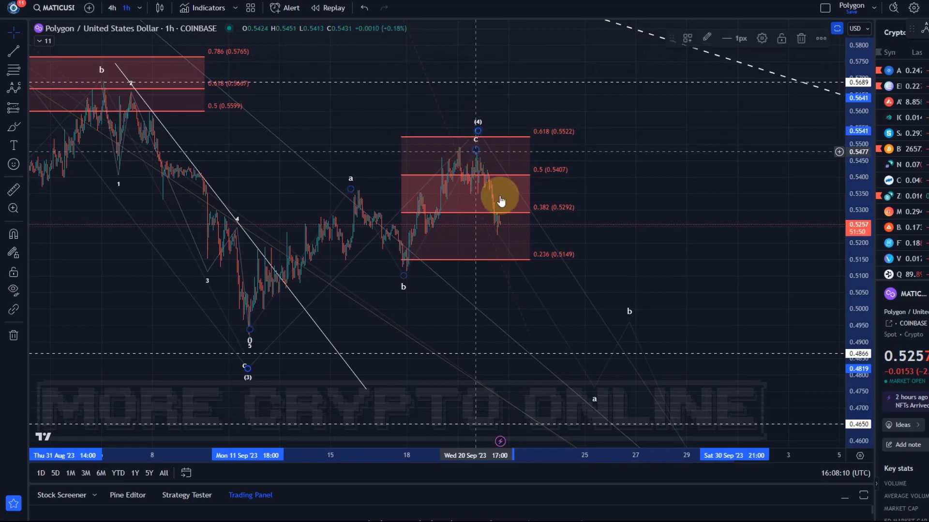
Undo an accidental Fibonacci box move and centre the box in the view
scroll(699, 238, "up", 2)
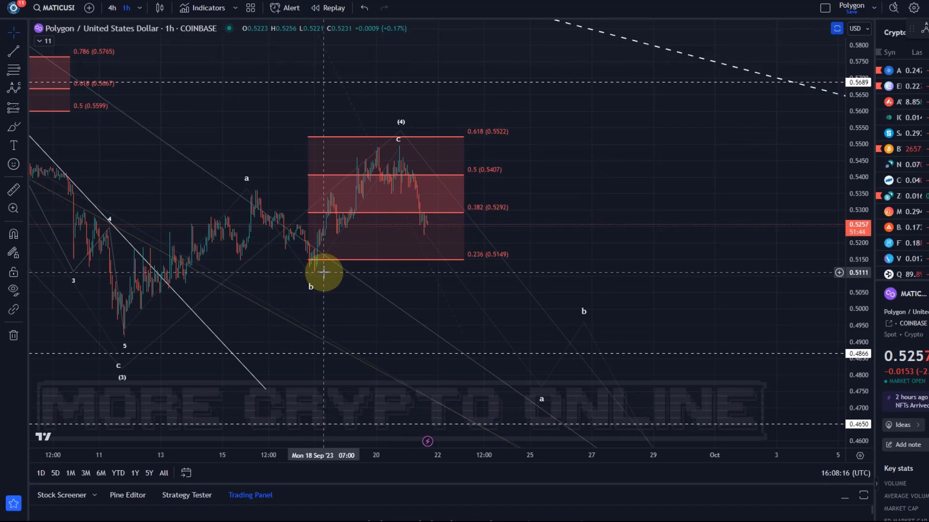
left_click_drag(447, 311, 345, 198)
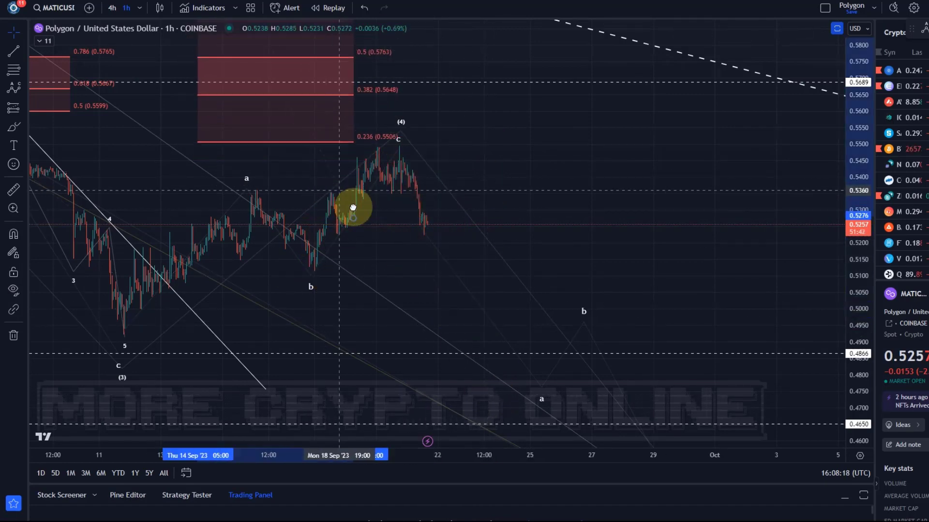
left_click(364, 8)
left_click_drag(513, 118, 459, 56)
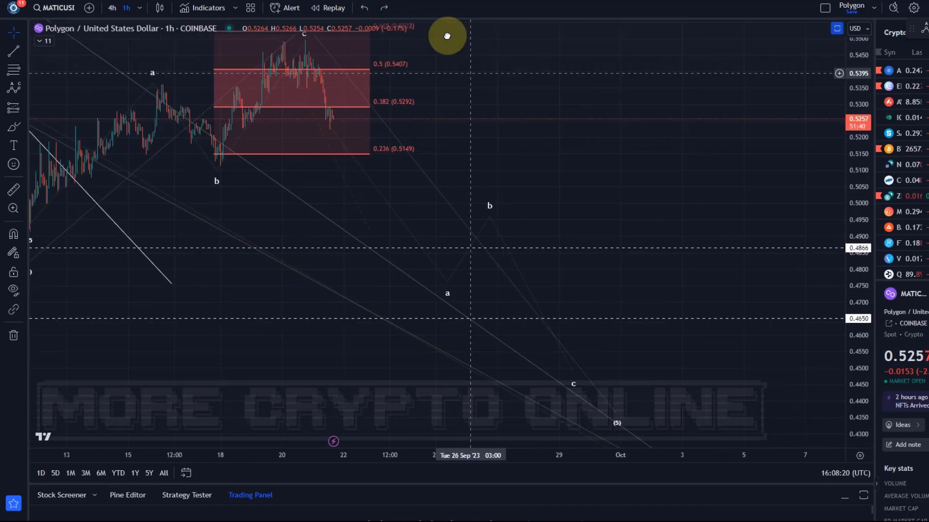
left_click_drag(537, 176, 638, 300)
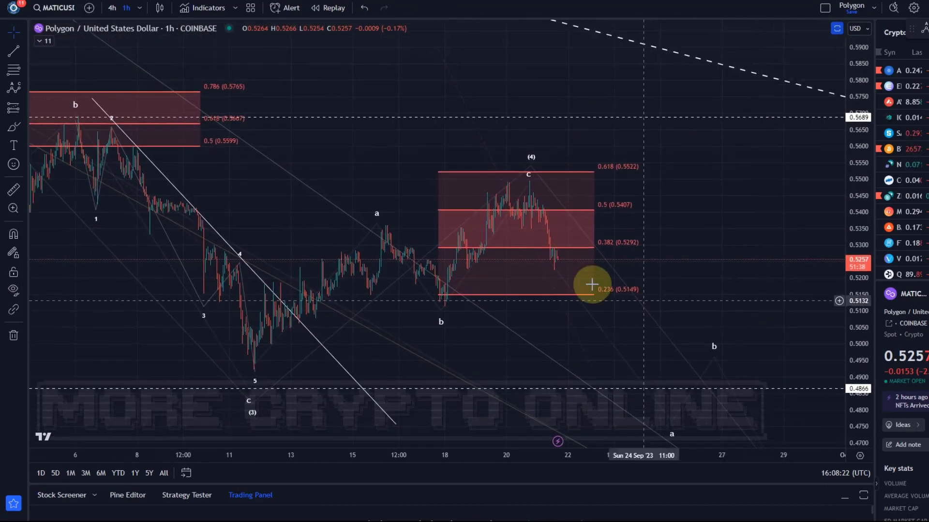
scroll(639, 299, "up", 3)
left_click_drag(615, 222, 643, 140)
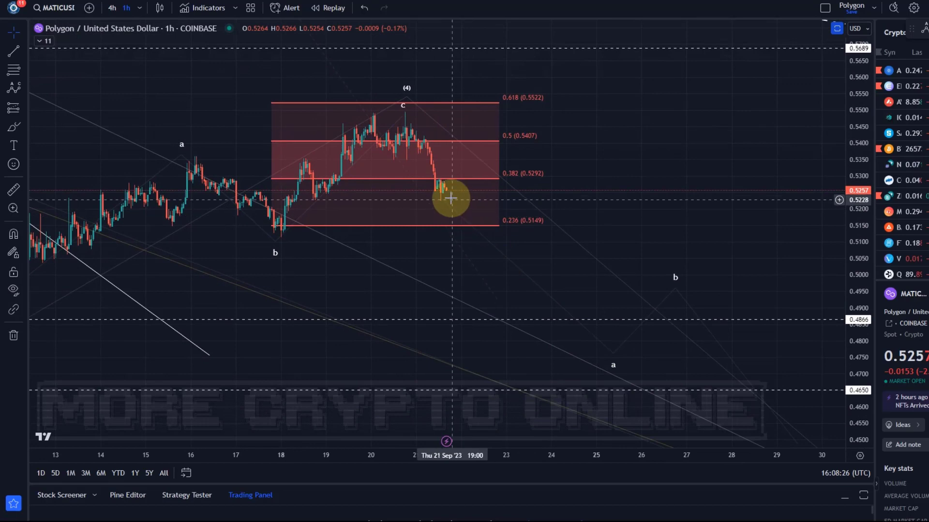
Switch to 30-minute candles and shift the wave's a point further left
left_click(138, 8)
left_click(215, 116)
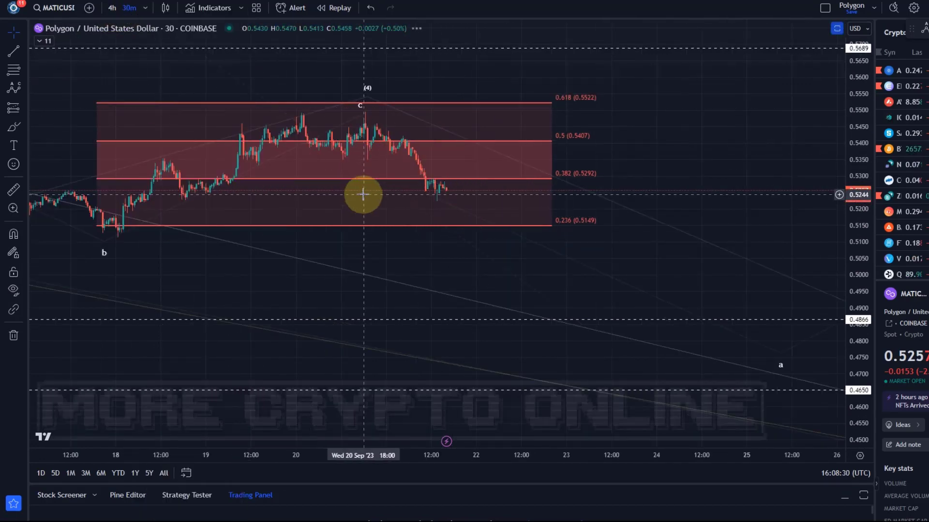
scroll(488, 212, "down", 1)
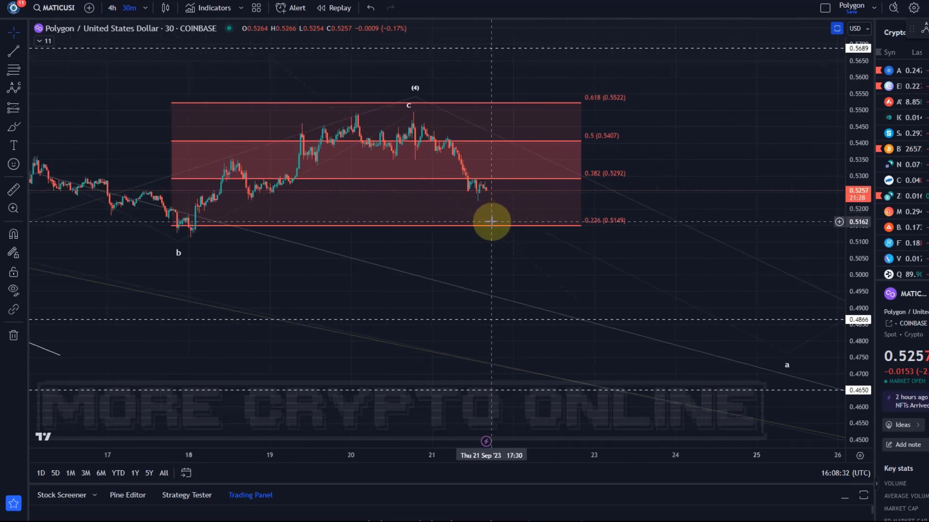
scroll(557, 285, "right", 2)
left_click_drag(743, 356, 603, 330)
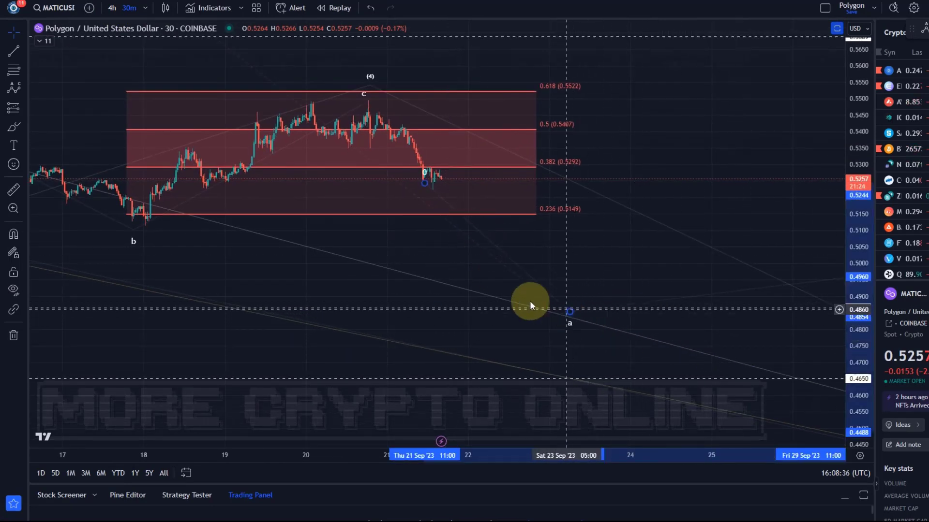
left_click_drag(560, 308, 559, 306)
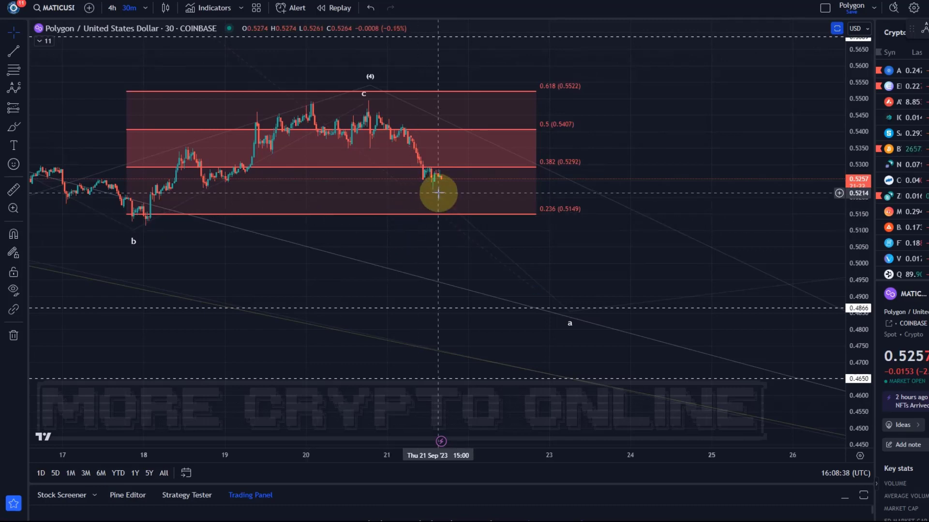
left_click(421, 181)
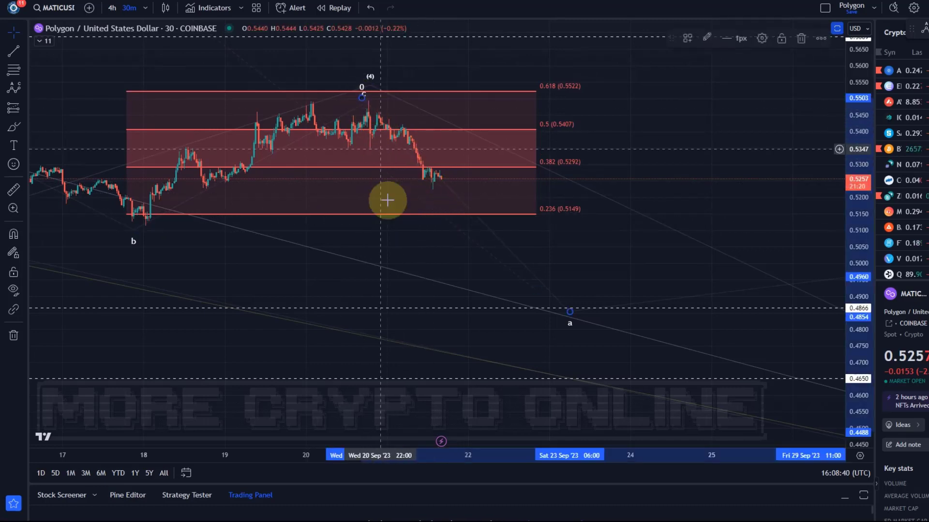
left_click(120, 115)
Draw a downward Elliott Impulse Wave (0)–(5) starting at the c peak
left_click(14, 88)
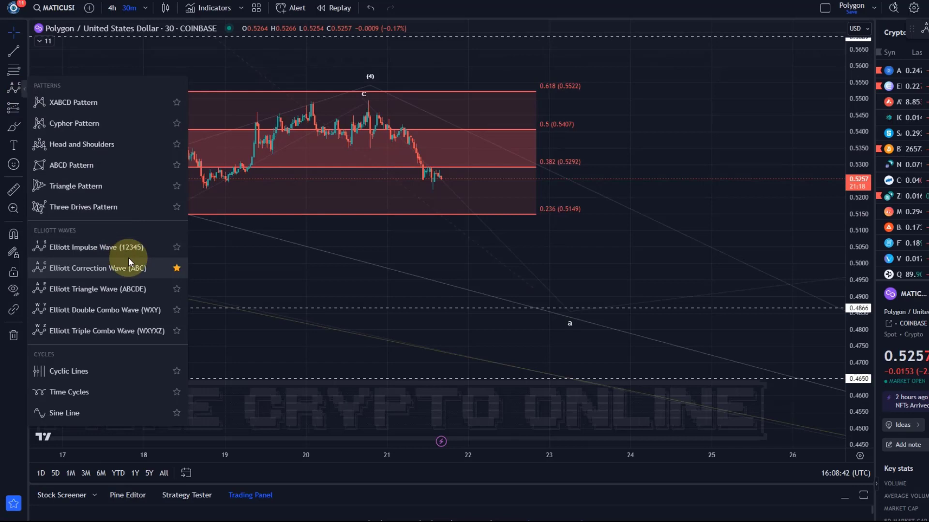
left_click(124, 265)
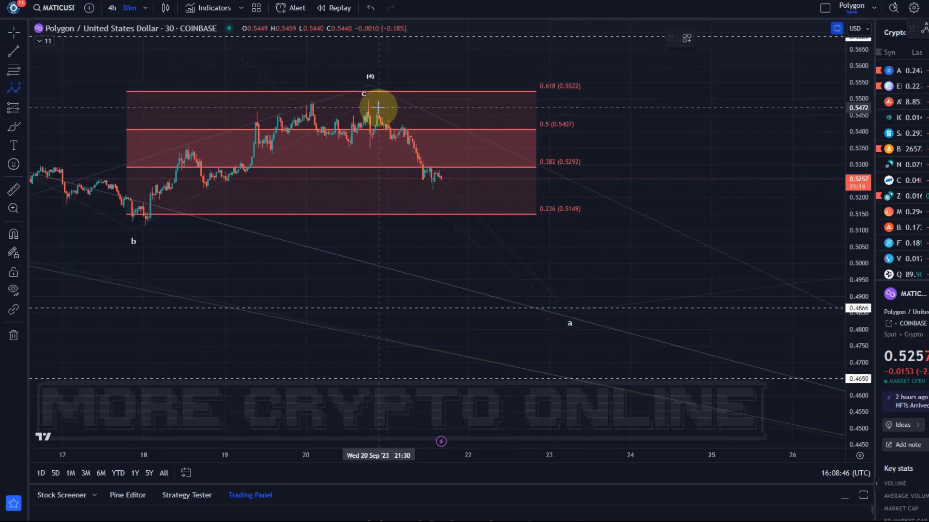
left_click(366, 100)
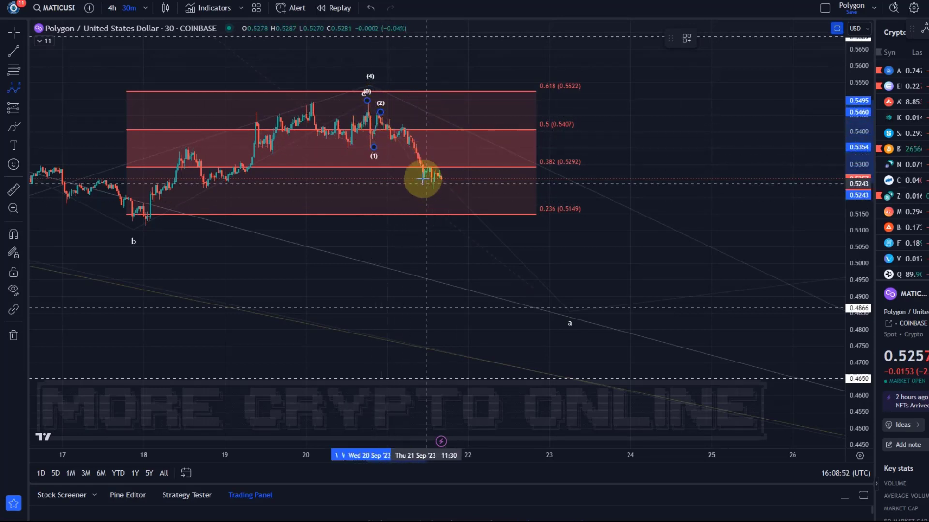
left_click(378, 116)
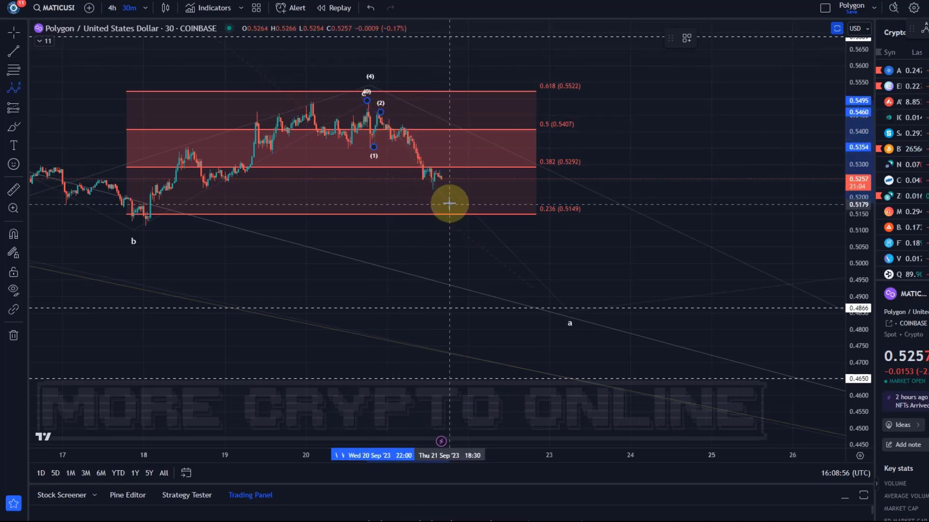
left_click(485, 198)
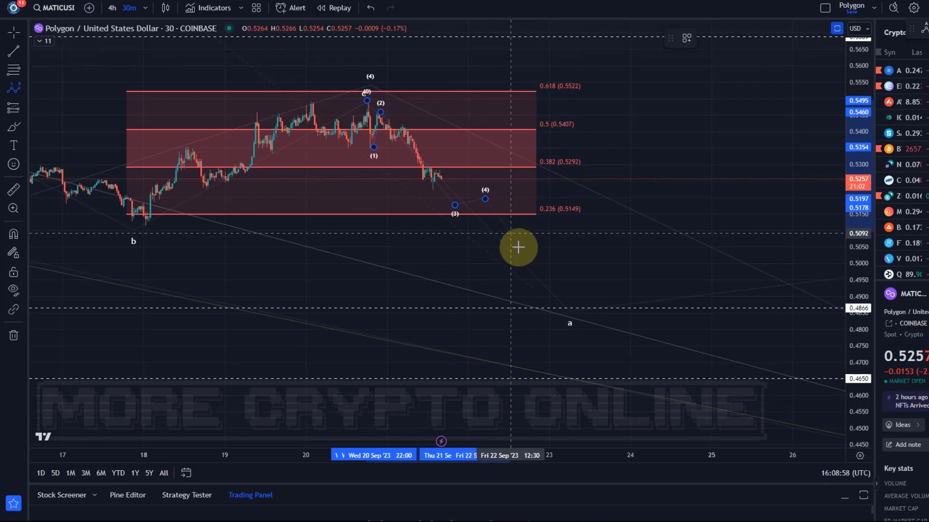
left_click(539, 273)
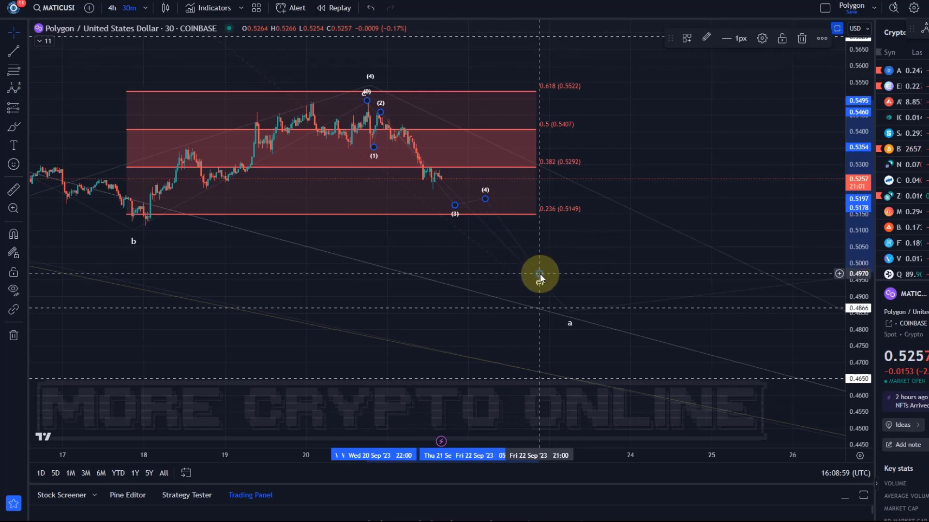
left_click(566, 312)
Set impulse point (3) at the latest low near 0.5214 and shift (4) left
left_click_drag(553, 293, 694, 311)
left_click_drag(835, 314, 812, 156)
scroll(655, 186, "up", 2)
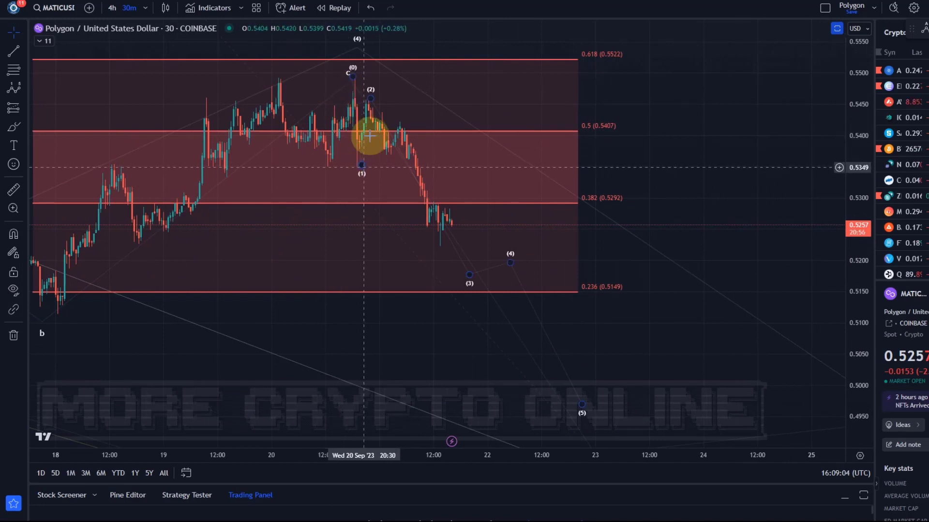
mouse_move(384, 119)
left_mouse_down()
mouse_move(460, 279)
mouse_move(436, 252)
left_mouse_up()
left_click_drag(510, 263, 512, 265)
left_click_drag(510, 232, 492, 229)
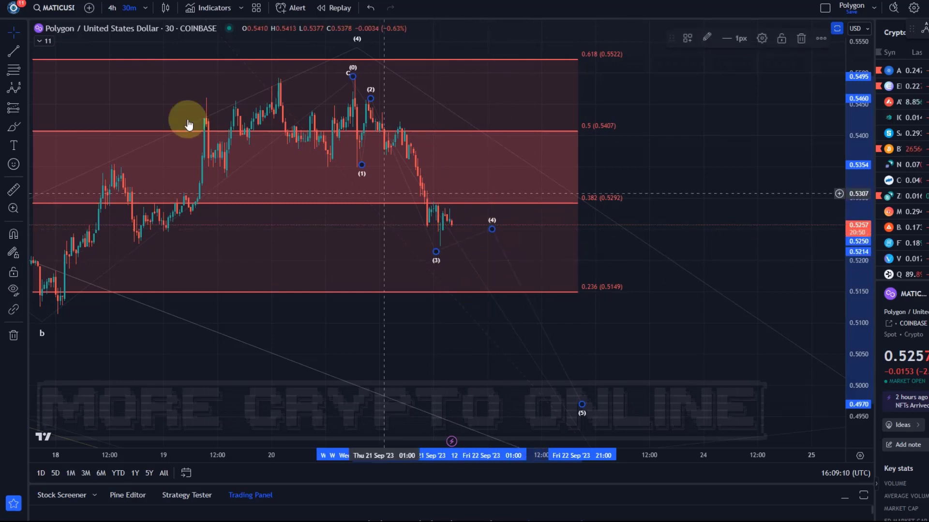
Draw a smaller 1–5 Elliott Impulse Wave from the (2) peak through the recent decline
left_click(22, 93)
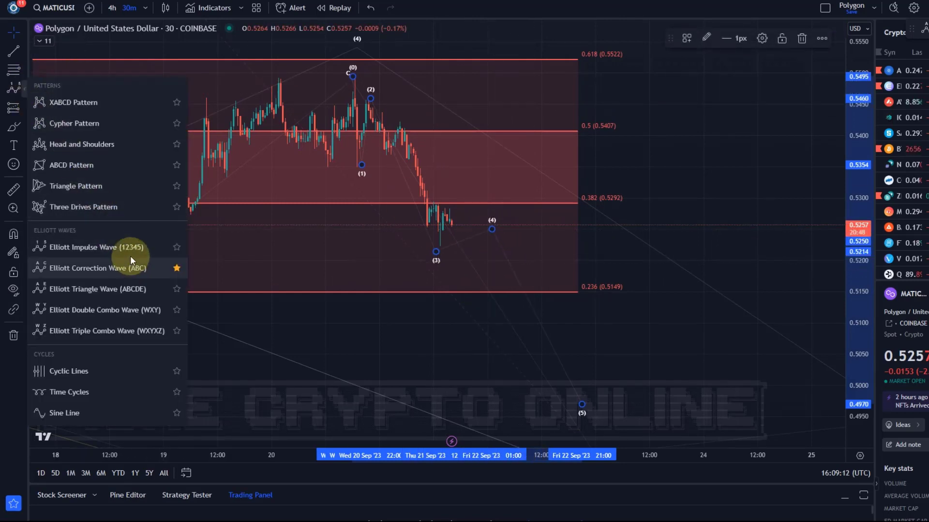
left_click(130, 254)
left_click(370, 105)
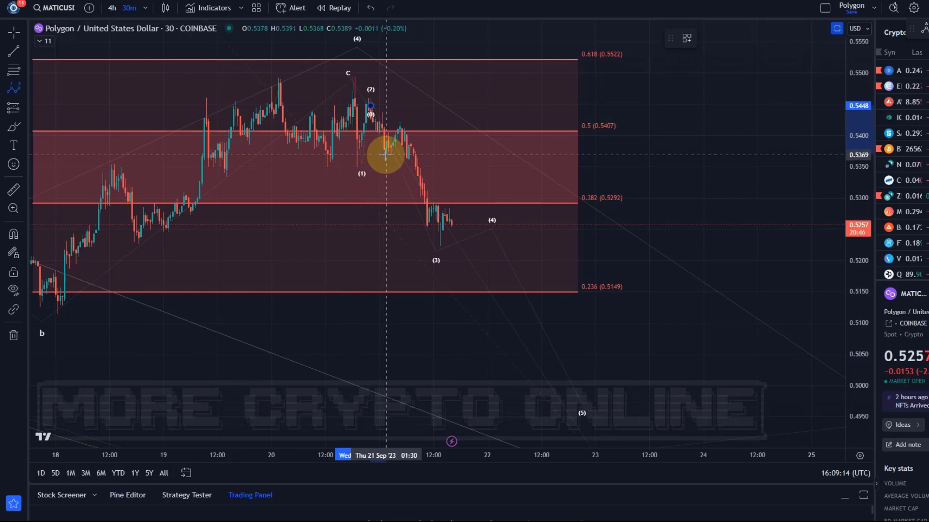
left_click(386, 154)
left_click(400, 125)
left_click(424, 224)
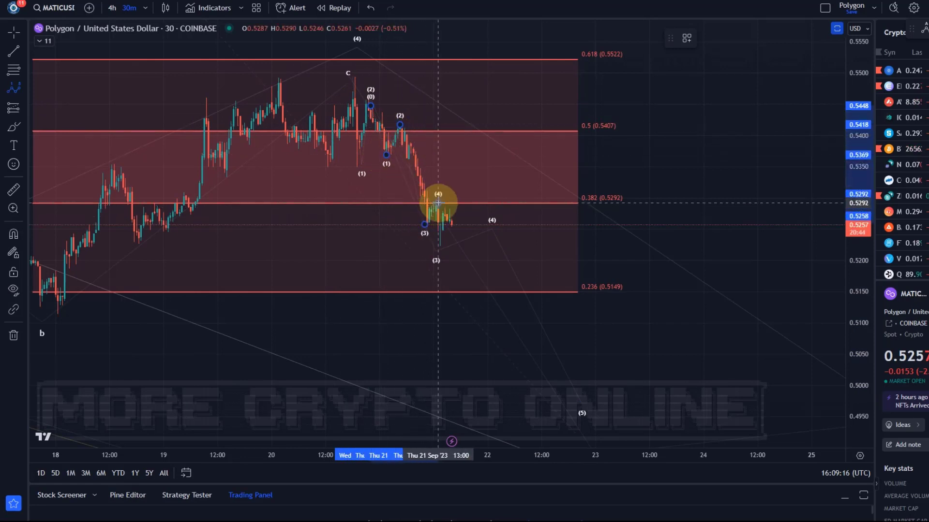
left_click(437, 202)
left_click(435, 236)
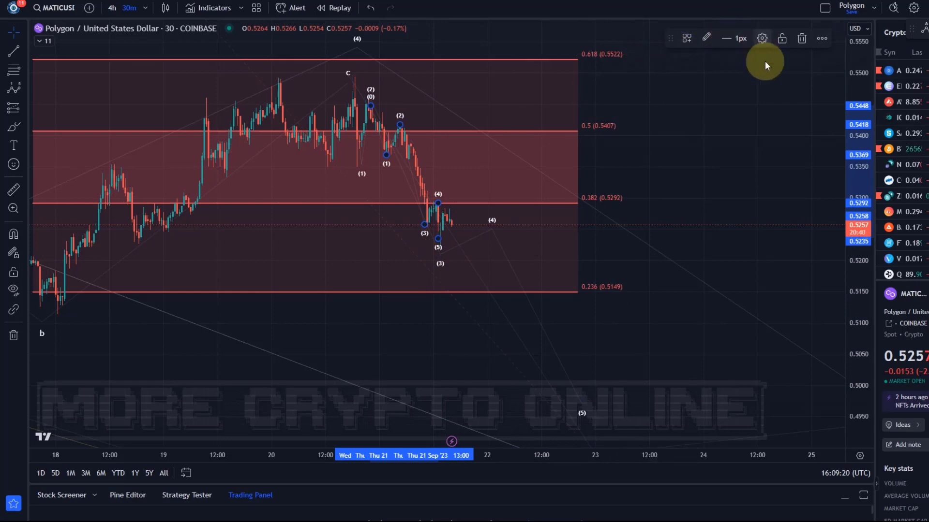
Set the smaller wave's degree to Minuscule
left_click(761, 44)
left_click(484, 294)
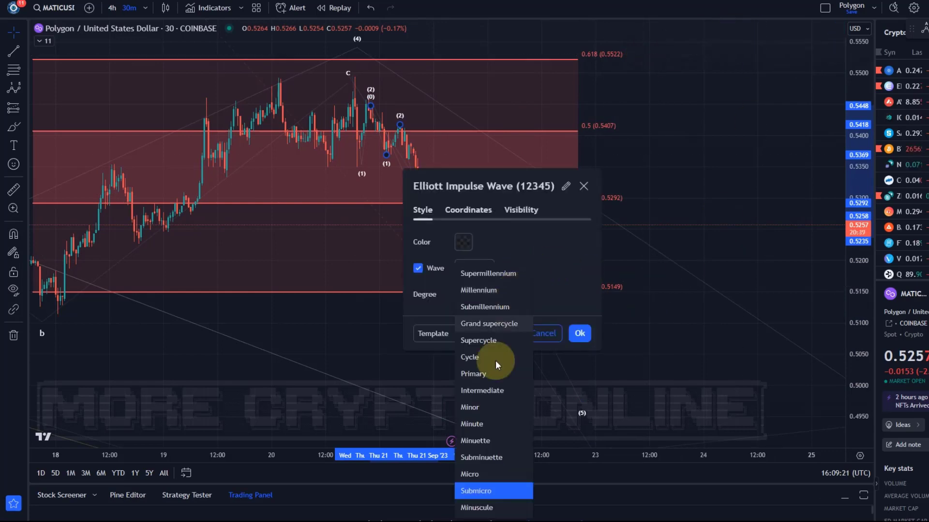
left_click(493, 508)
left_click(579, 333)
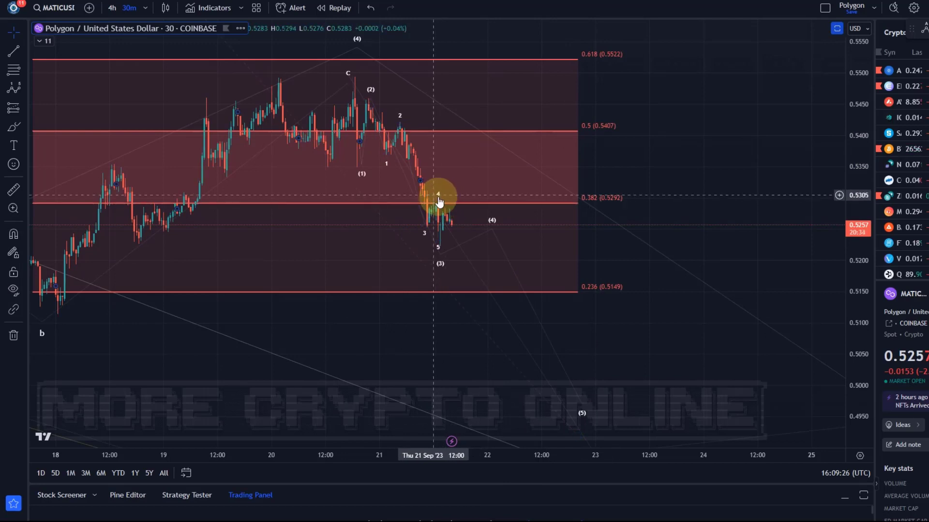
Lower the big wave's (3) to the 0.236 line and adjust (4) and the small wave's points 4 and 5
left_click_drag(369, 249, 338, 223)
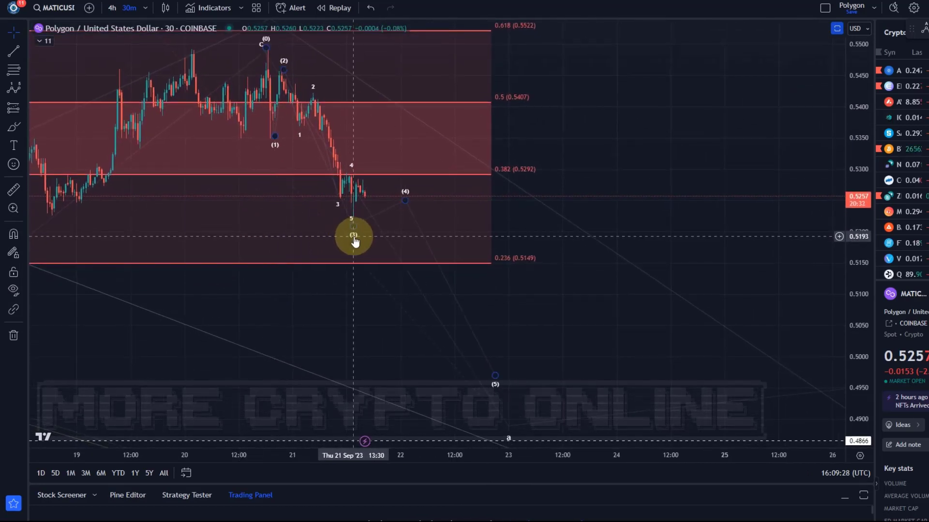
left_click(327, 89)
left_click_drag(356, 236, 380, 252)
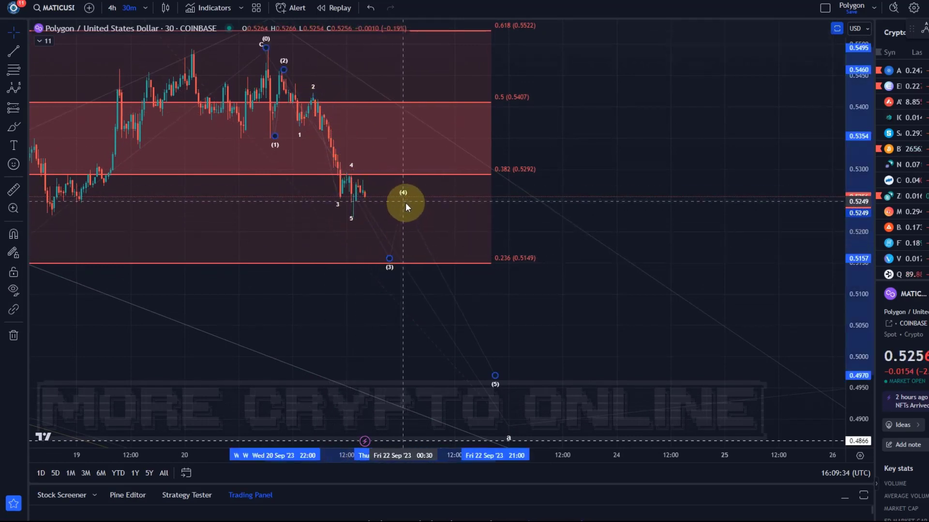
left_click_drag(429, 224, 434, 229)
left_click_drag(352, 220, 387, 238)
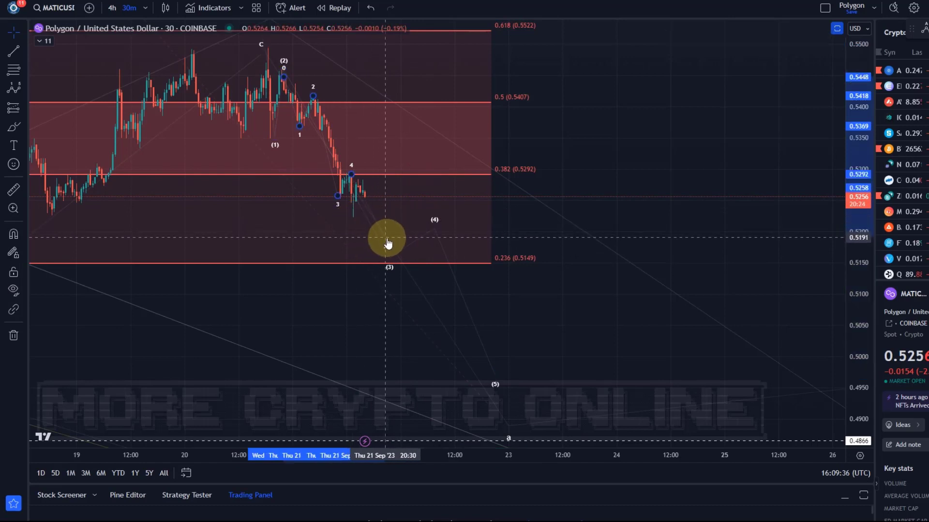
left_click_drag(355, 177, 377, 184)
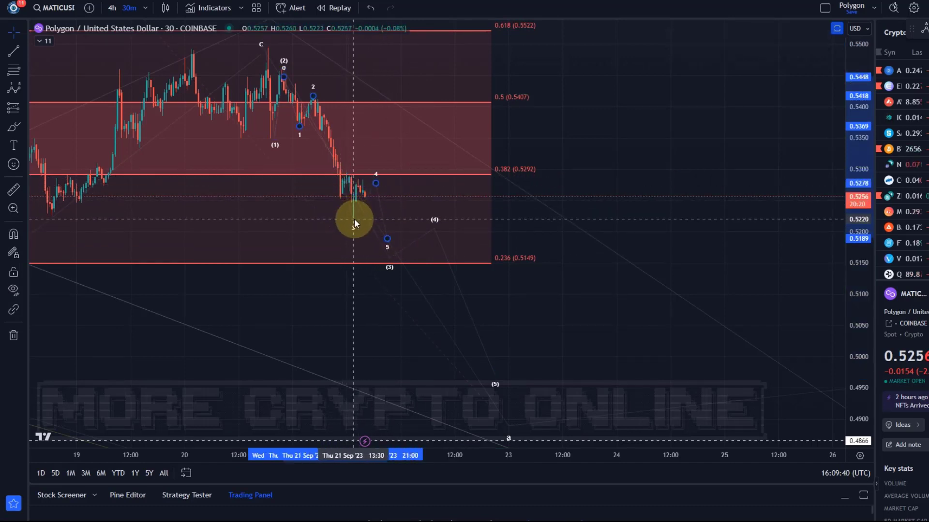
left_click(354, 218)
scroll(322, 242, "up", 2)
left_click_drag(495, 280, 299, 215)
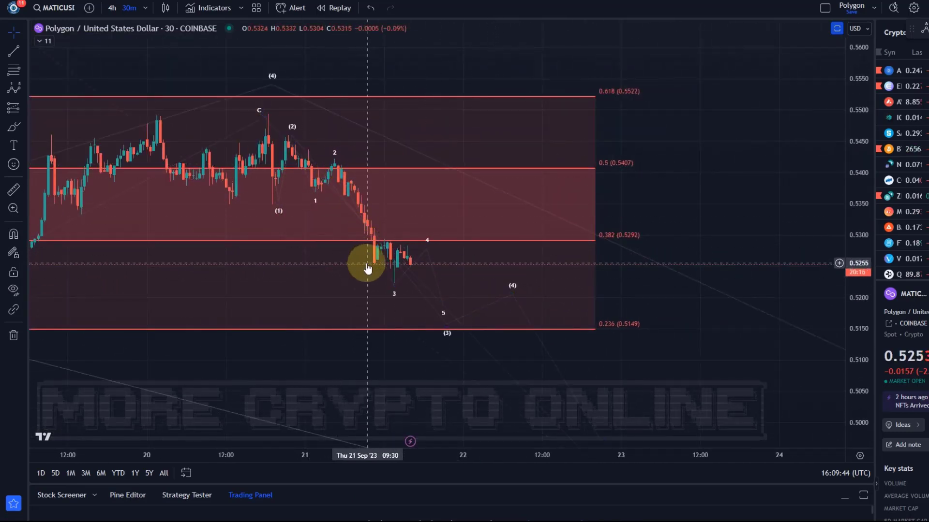
Set point 4 to 0.5306, point 5 near 0.518, (3) to 0.5144, (5) to 0.5024
left_click_drag(427, 249, 427, 231)
left_click(443, 304)
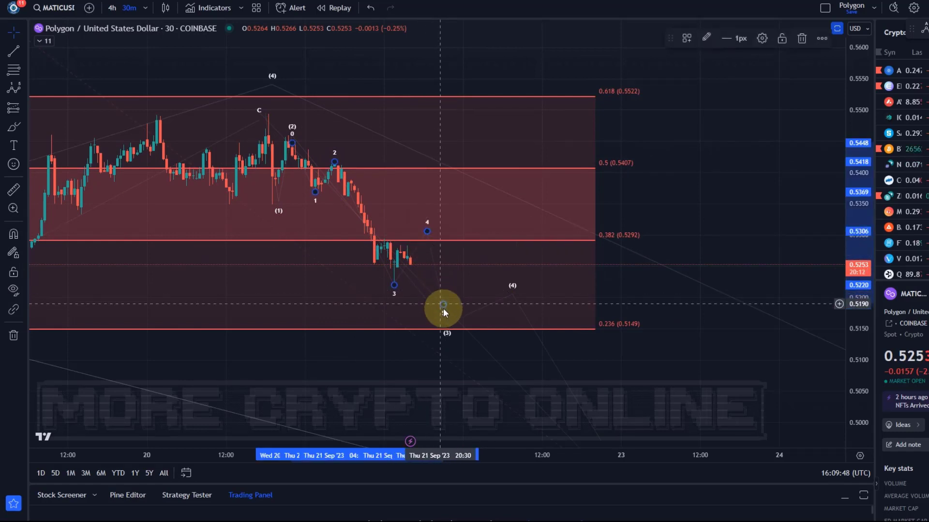
left_click_drag(443, 314, 443, 314)
left_click_drag(446, 325, 357, 227)
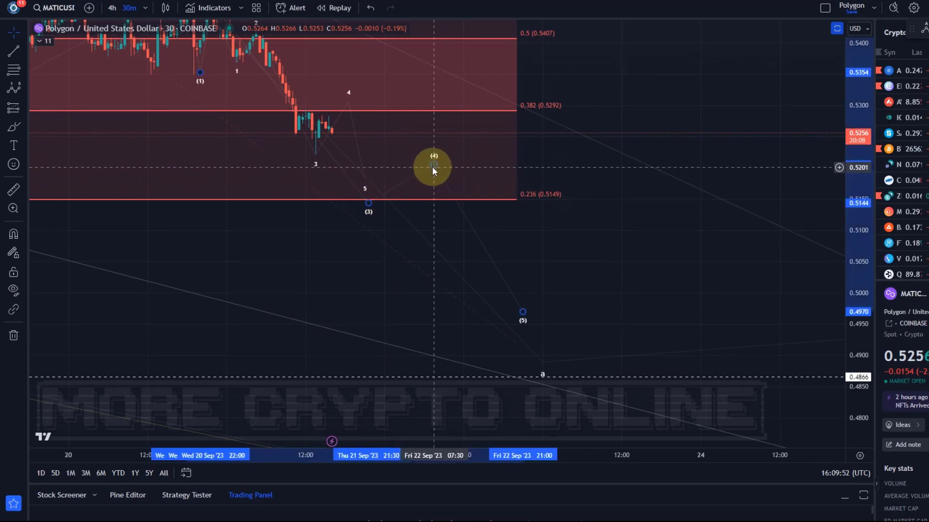
left_click(521, 313)
left_click_drag(521, 313, 497, 279)
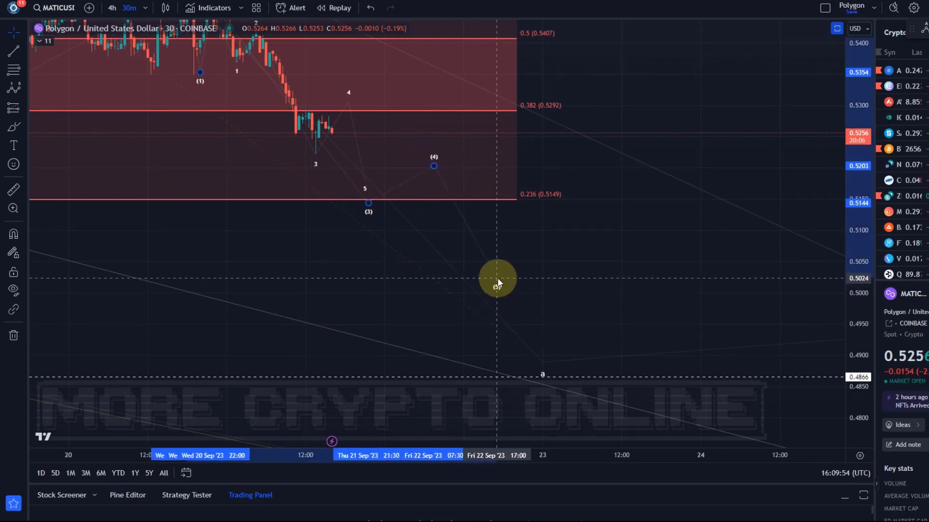
mouse_move(384, 263)
left_mouse_down()
mouse_move(410, 374)
mouse_move(495, 378)
left_mouse_up()
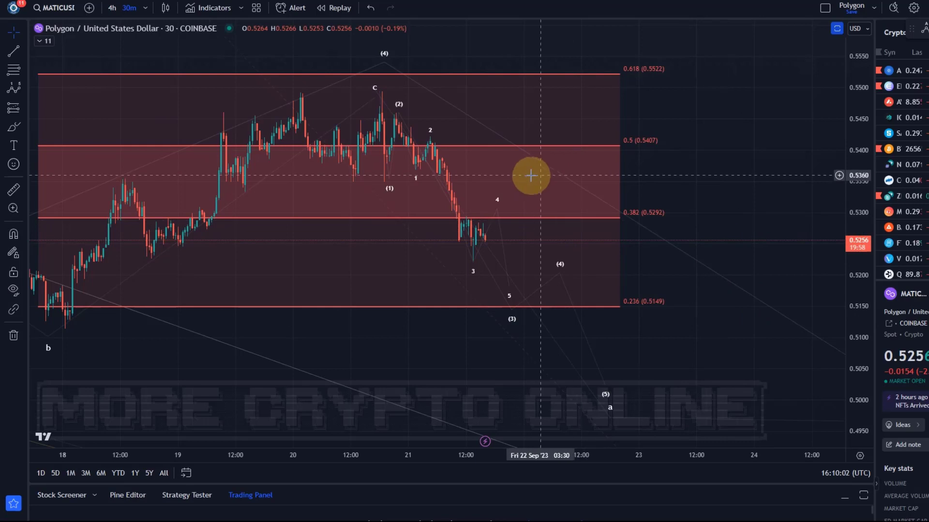
left_click_drag(527, 106, 475, 95)
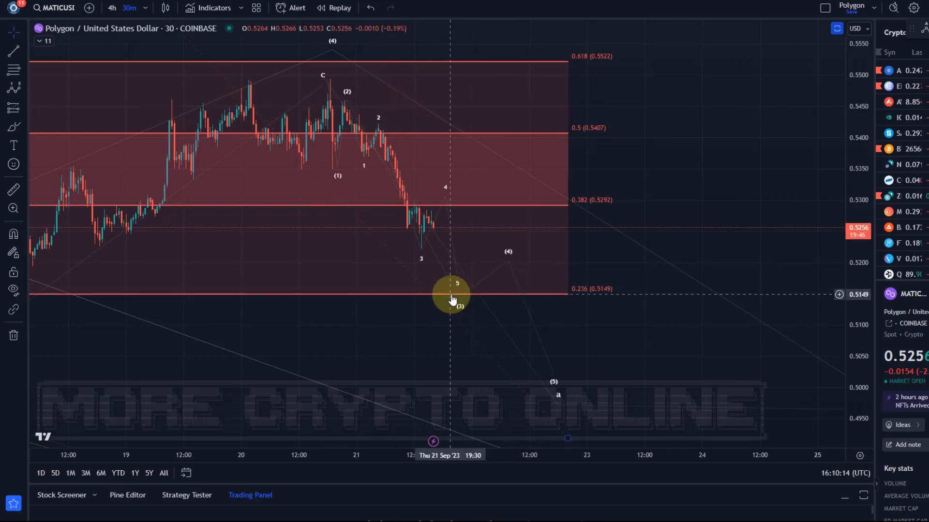
left_click(14, 70)
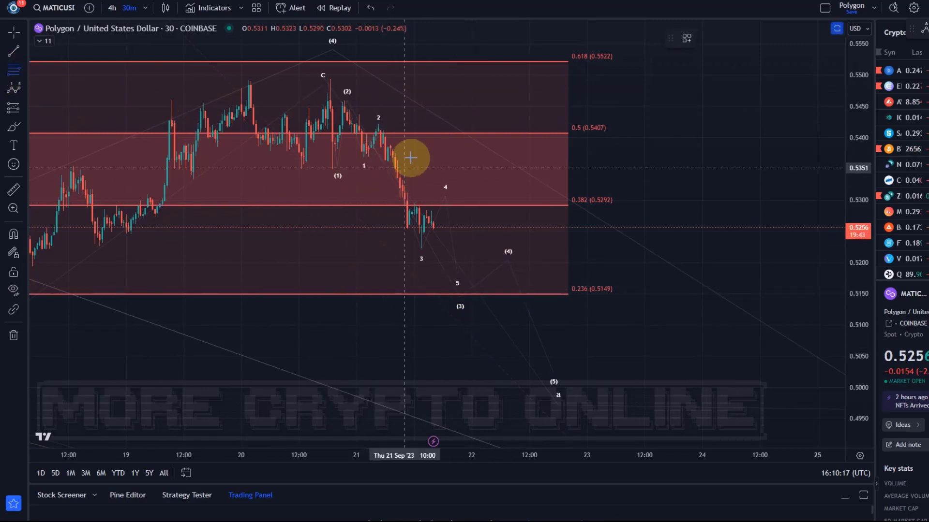
left_click(412, 124)
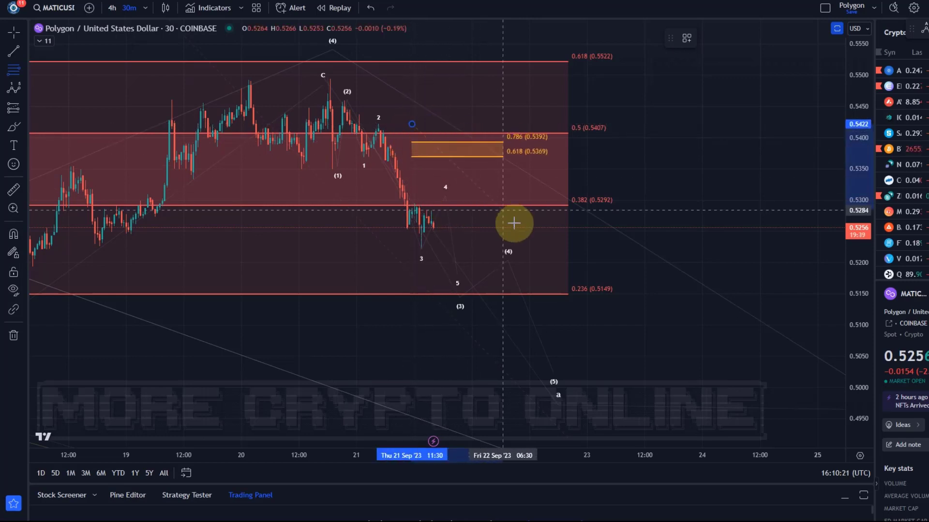
left_click(525, 249)
left_click(686, 38)
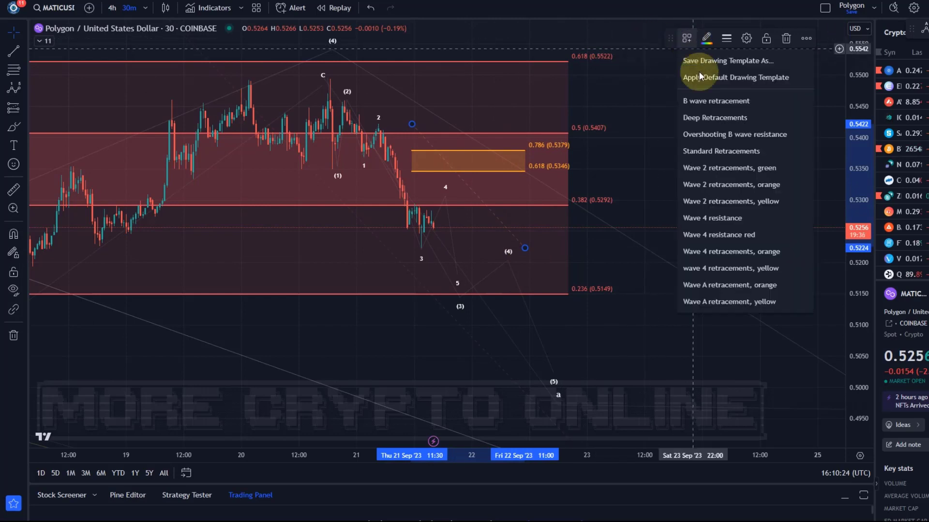
left_click(695, 219)
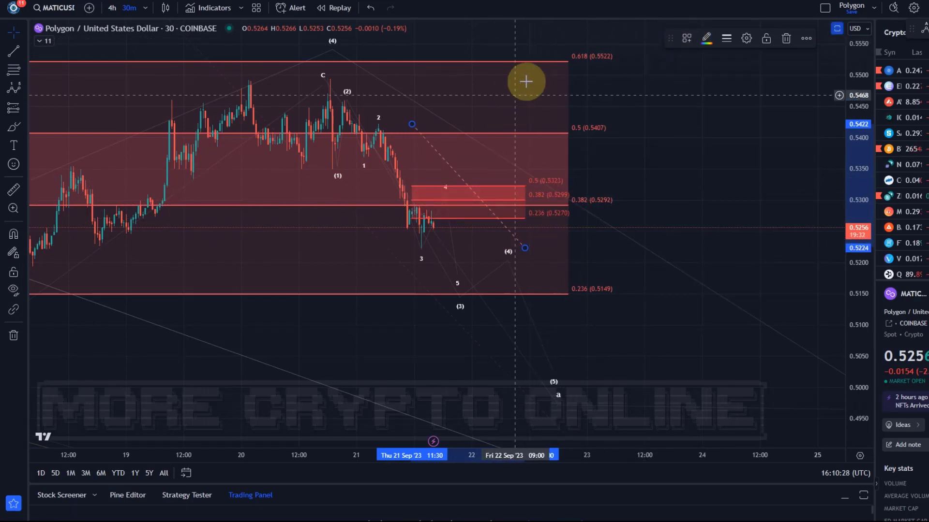
left_click(687, 44)
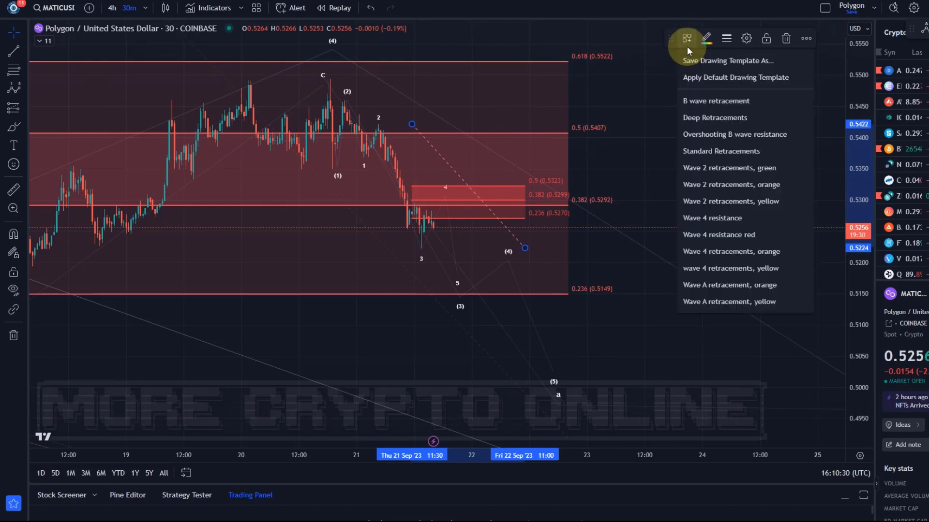
left_click(690, 239)
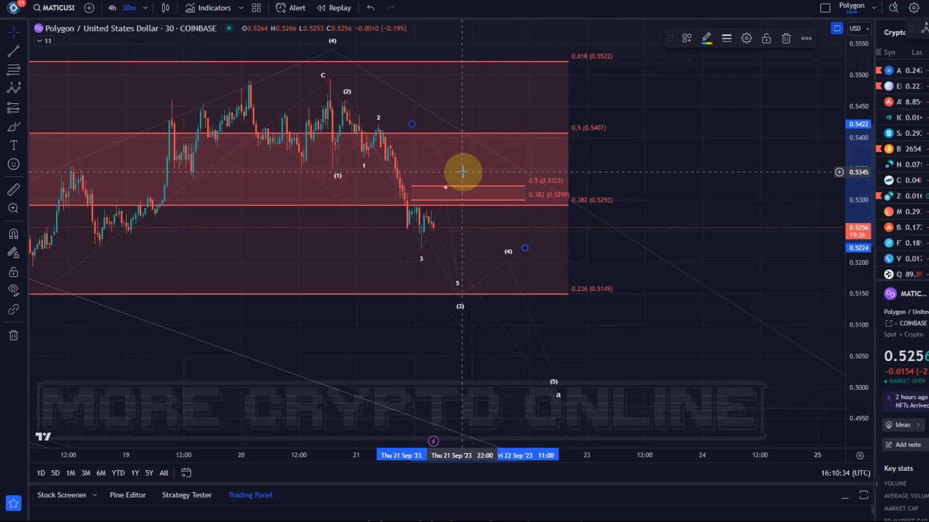
key("Delete")
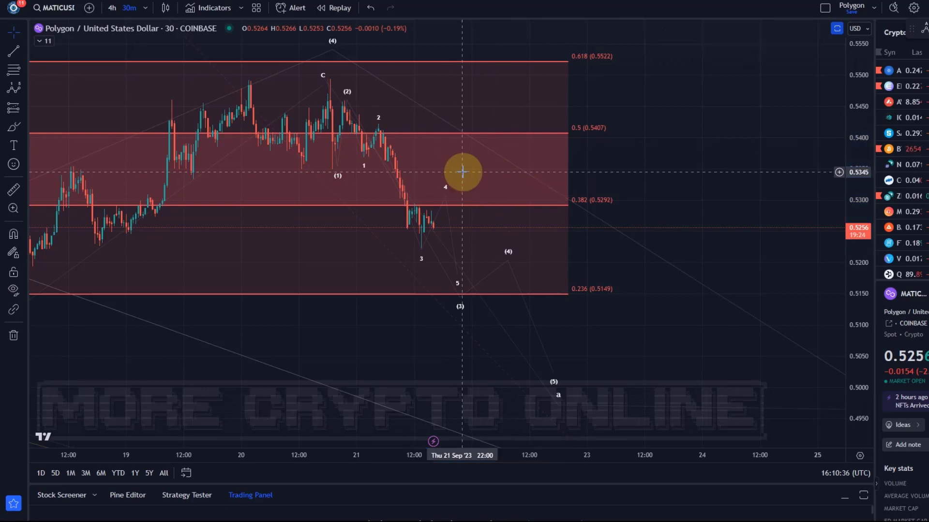
scroll(462, 172, "down", 2)
Zoom out and move the a–b–c correction's a point lower and b point higher
scroll(551, 201, "down", 1)
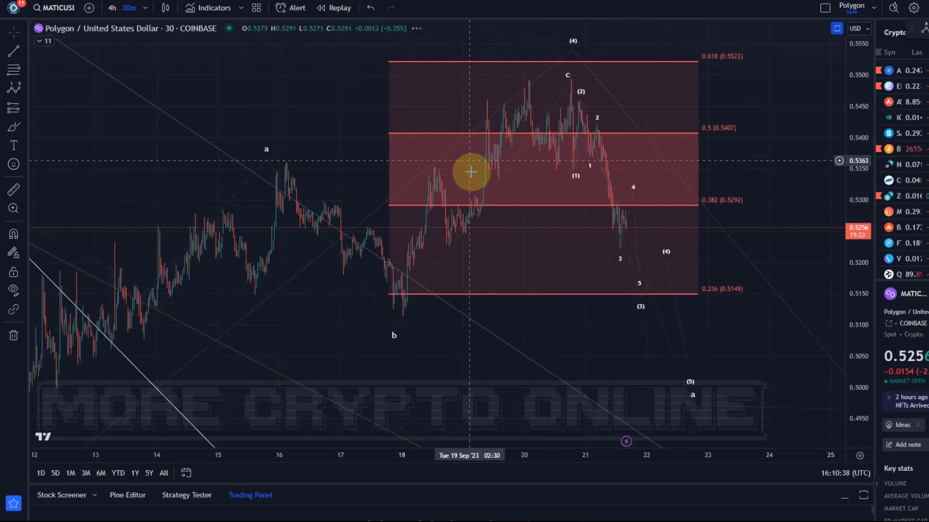
left_click_drag(860, 135, 912, 301)
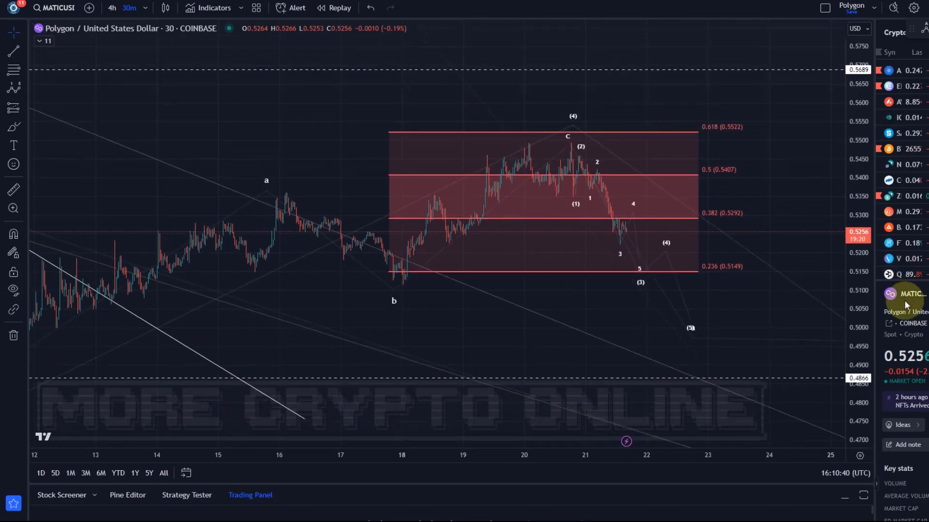
scroll(626, 321, "down", 2)
left_click_drag(523, 320, 419, 263)
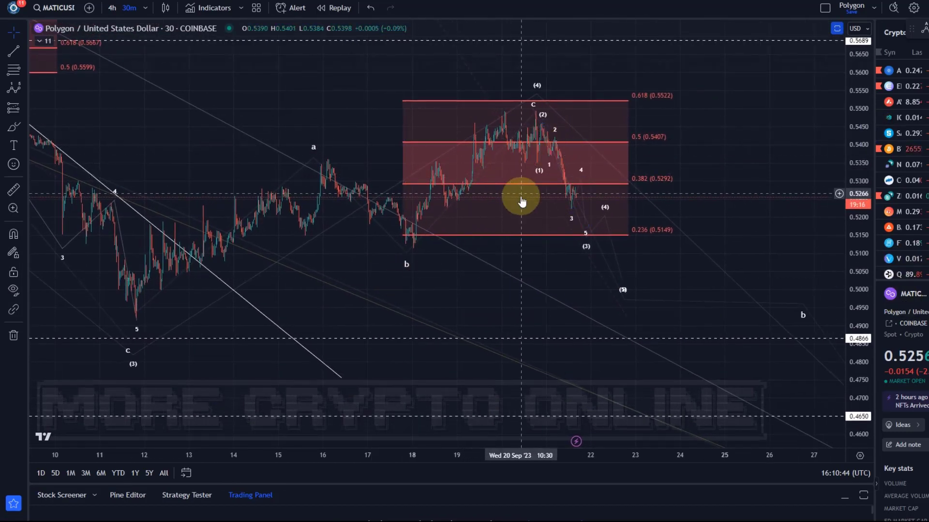
scroll(536, 169, "down", 2)
left_click_drag(489, 97, 305, 68)
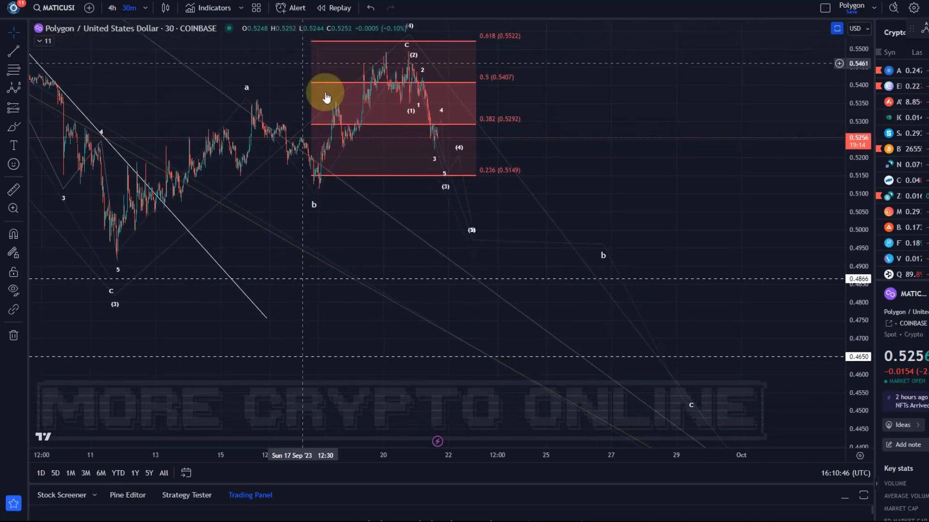
left_click_drag(470, 239, 480, 247)
left_click_drag(602, 245, 571, 197)
Fit the price scale to 0.41–0.59 and view the earlier May–July history
left_click_drag(673, 270, 578, 165)
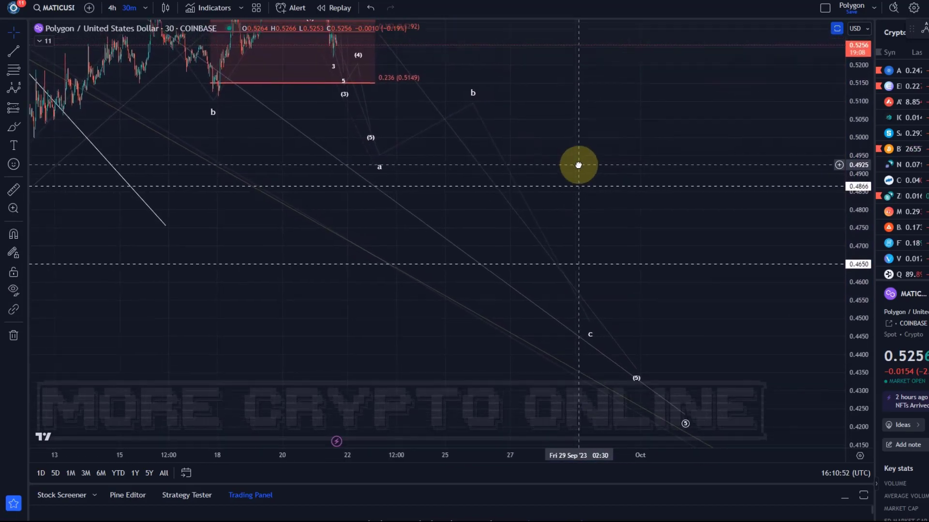
scroll(472, 155, "down", 3)
left_click_drag(473, 155, 479, 268)
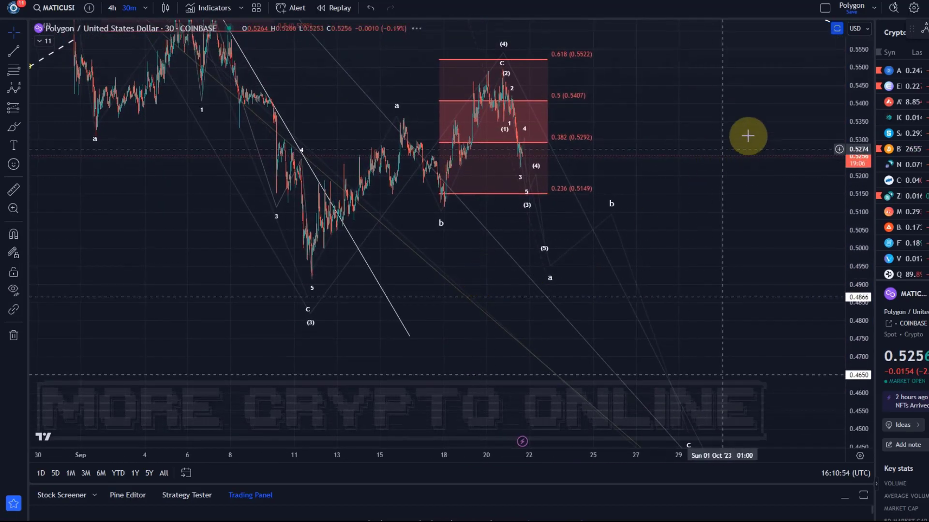
left_click_drag(854, 103, 489, 257)
scroll(483, 256, "down", 2)
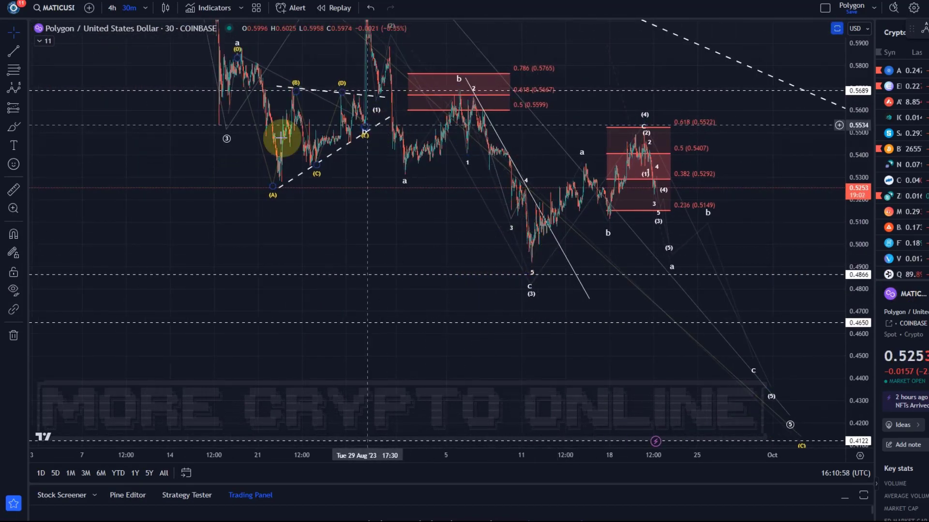
left_click_drag(216, 210, 734, 234)
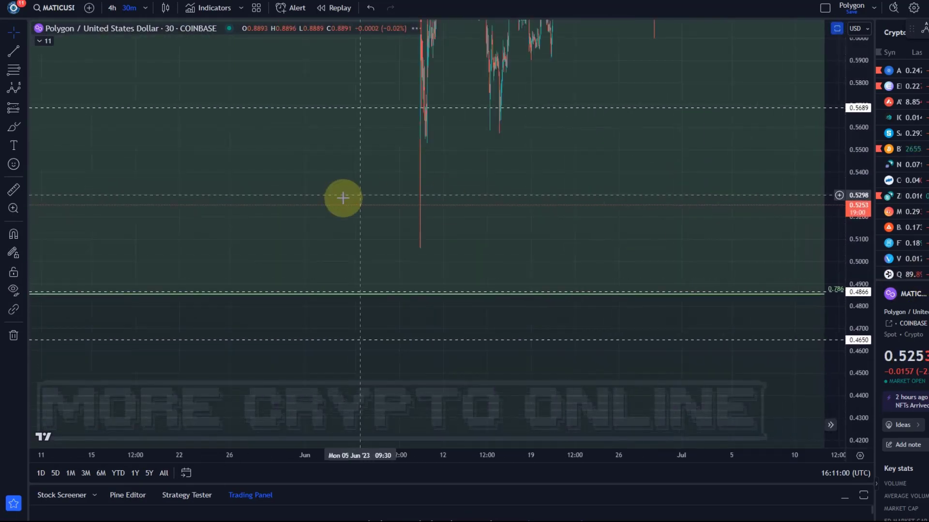
left_click_drag(342, 196, 433, 207)
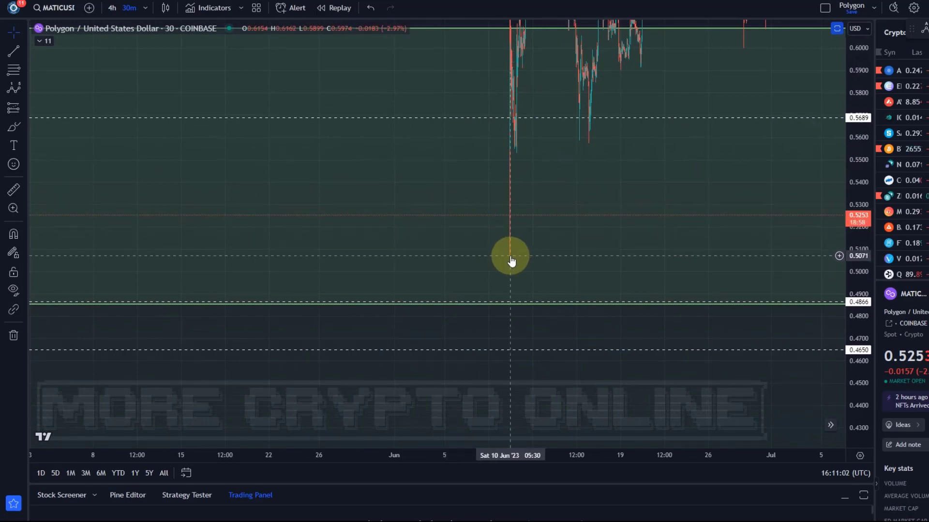
Switch to 4h candles and centre the nested wave count and Fibonacci box
left_click(112, 8)
scroll(553, 220, "up", 5)
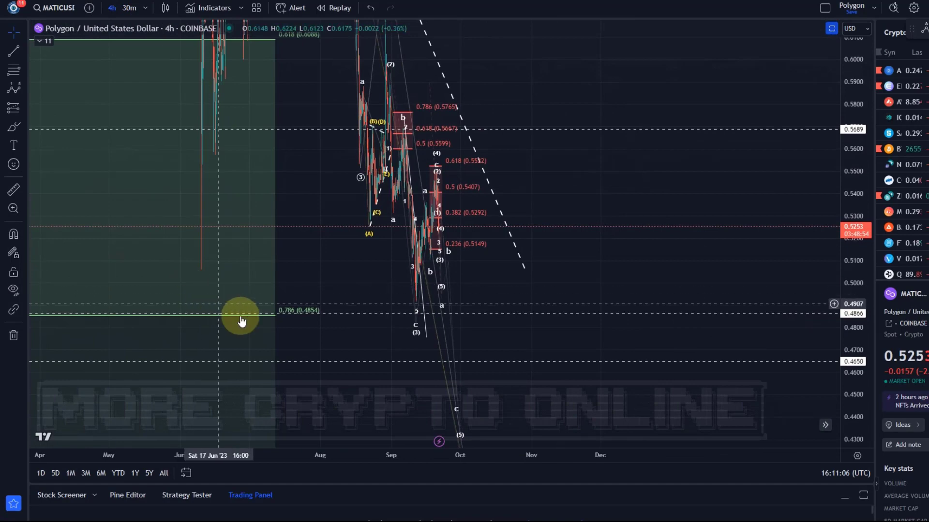
left_click_drag(176, 292, 498, 275)
scroll(486, 269, "up", 4)
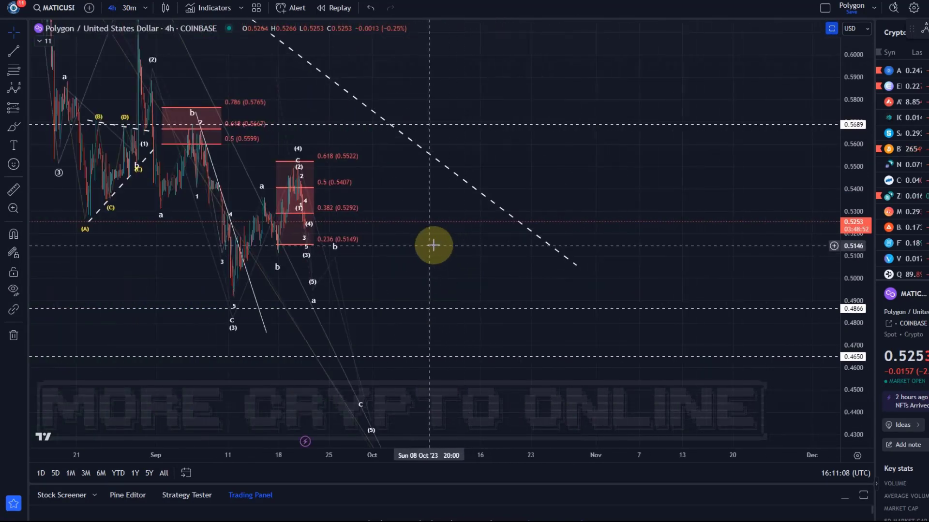
left_click_drag(425, 244, 621, 233)
scroll(621, 232, "up", 4)
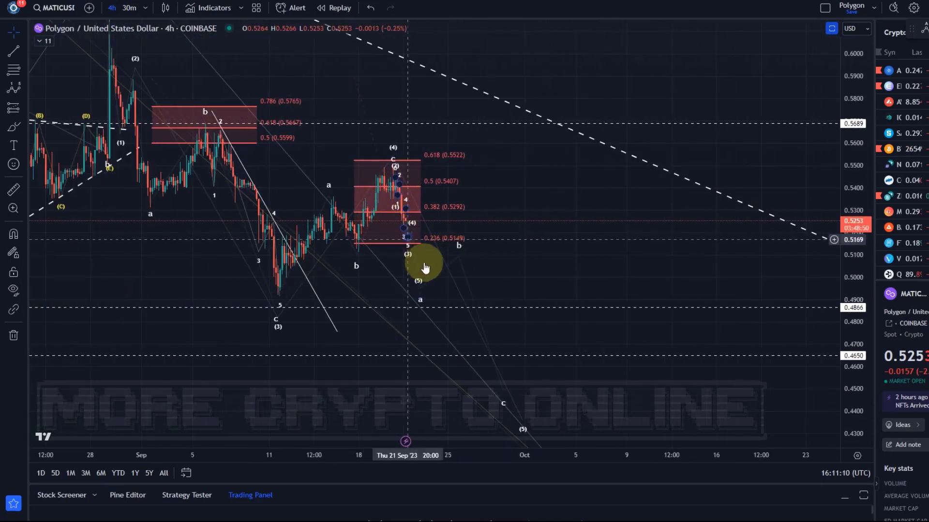